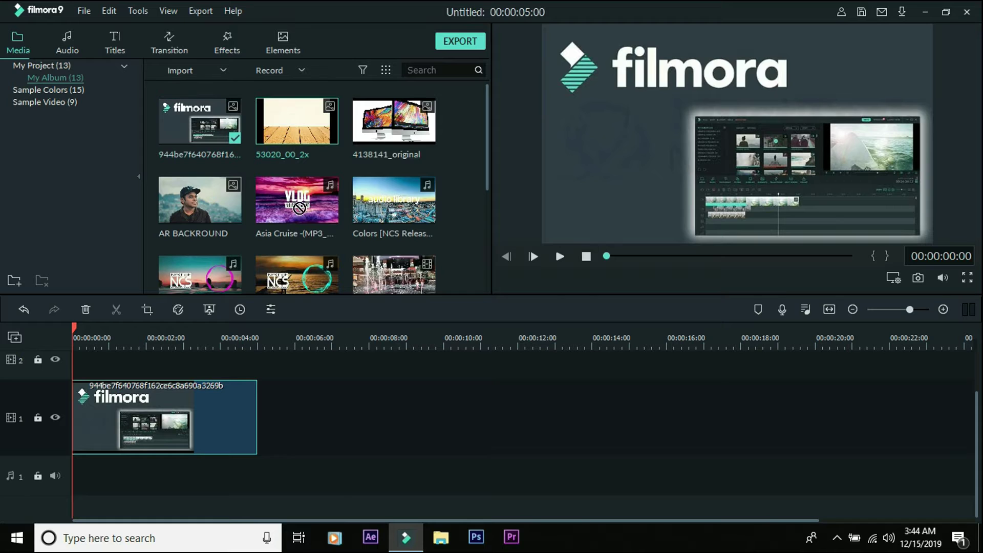
Step: Place the 4138141_original image at the end of video track 1 and delete every clip from the timeline
drag(391, 121, 443, 440)
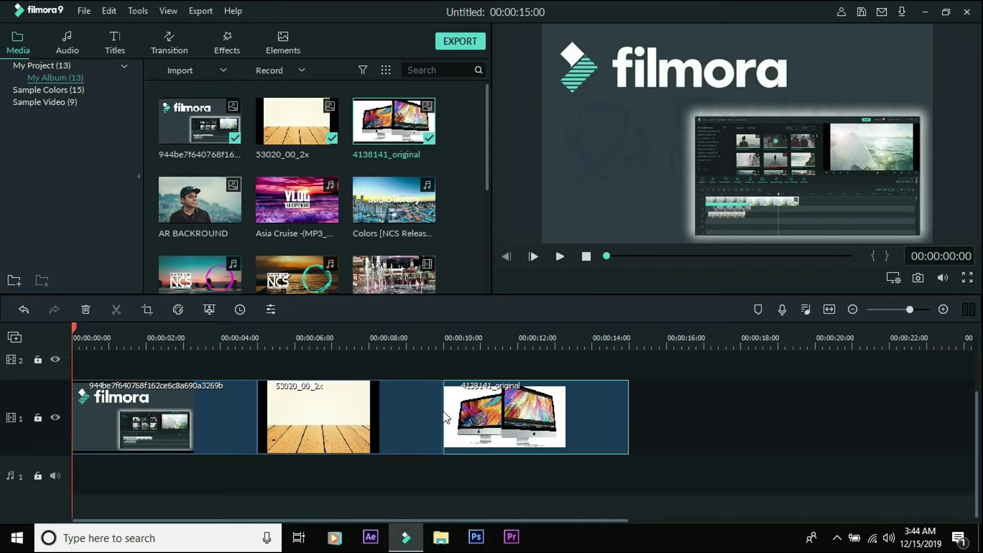
drag(708, 404, 88, 496)
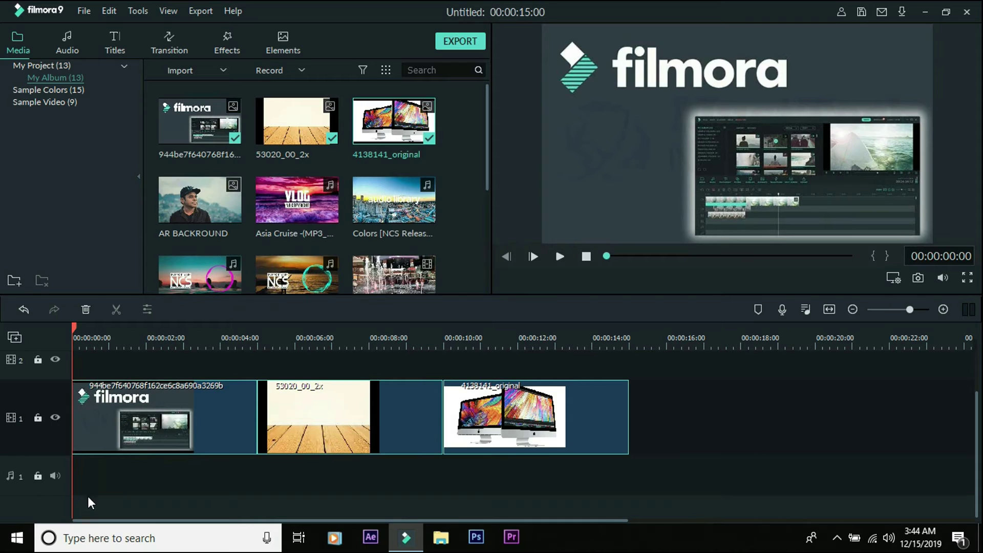
key(Delete)
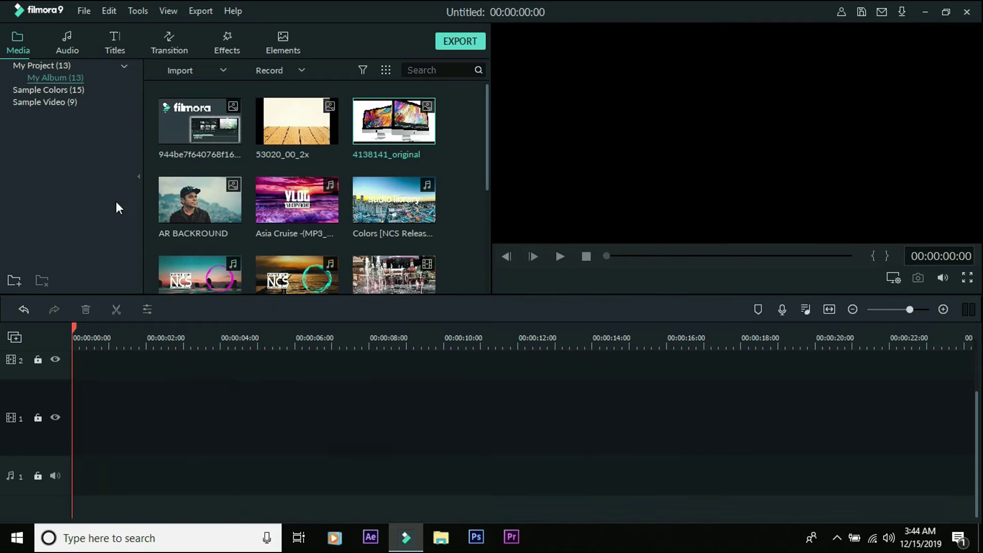
Step: Insert the filmora logo image from the media library at the start of video track 1 with the Insert command
click(170, 129)
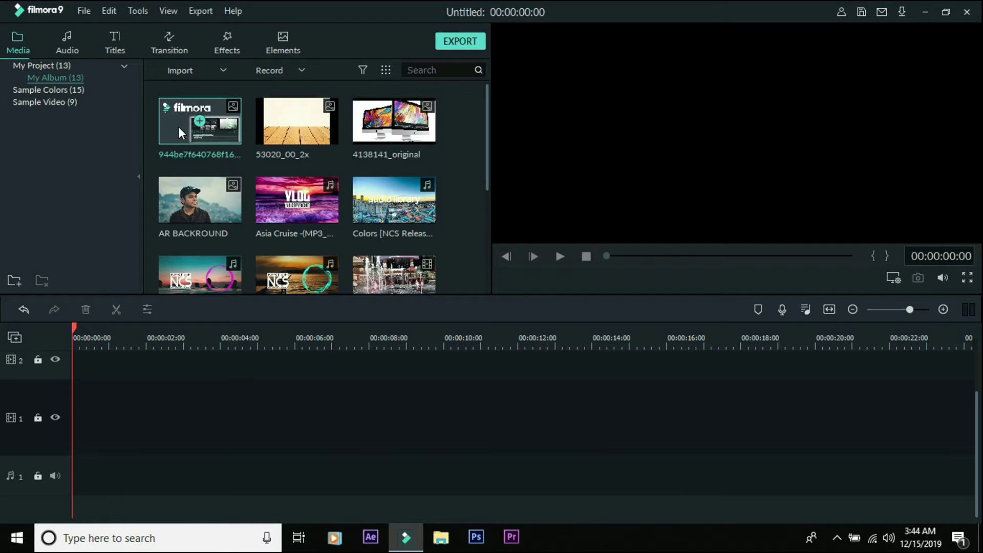
right_click(179, 127)
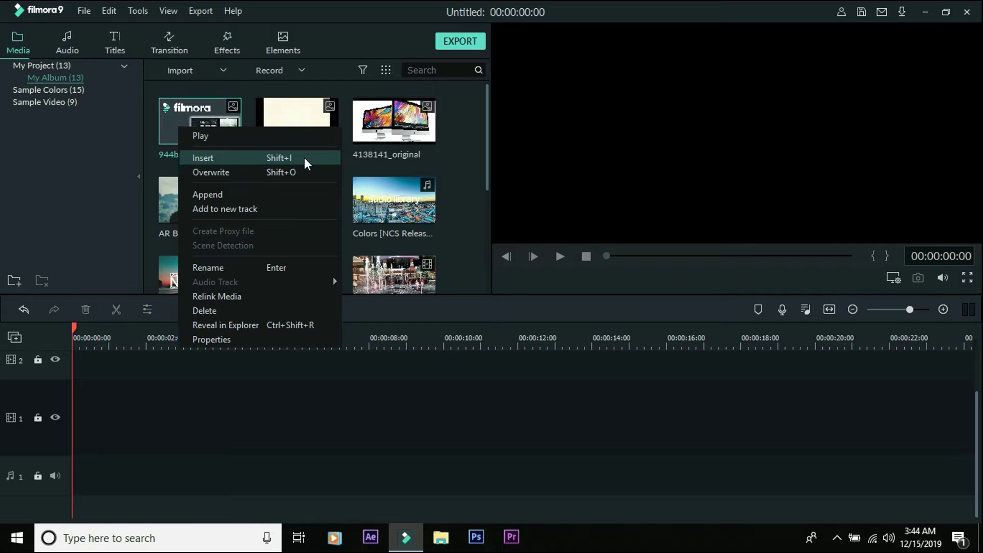
click(226, 405)
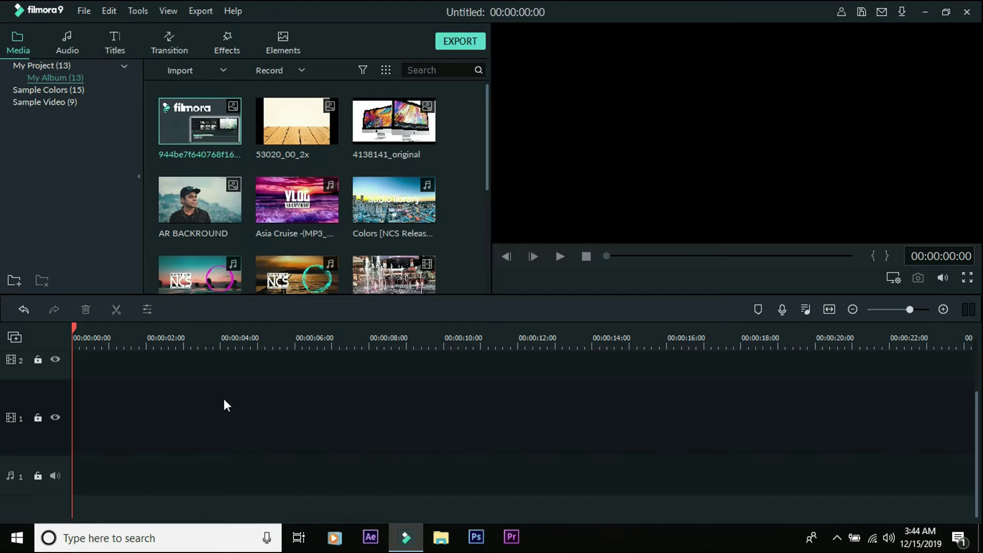
mouse_move(176, 134)
right_click(175, 132)
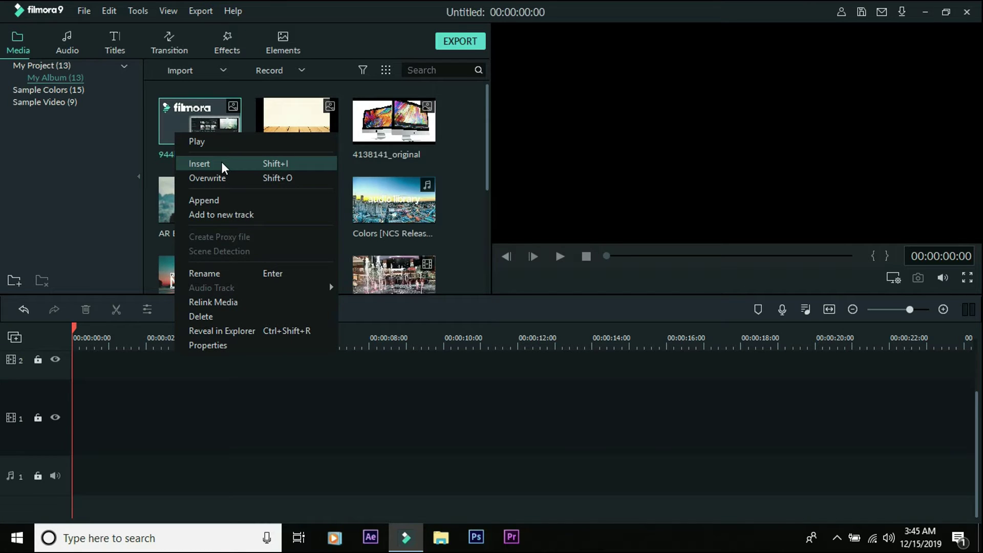
click(222, 163)
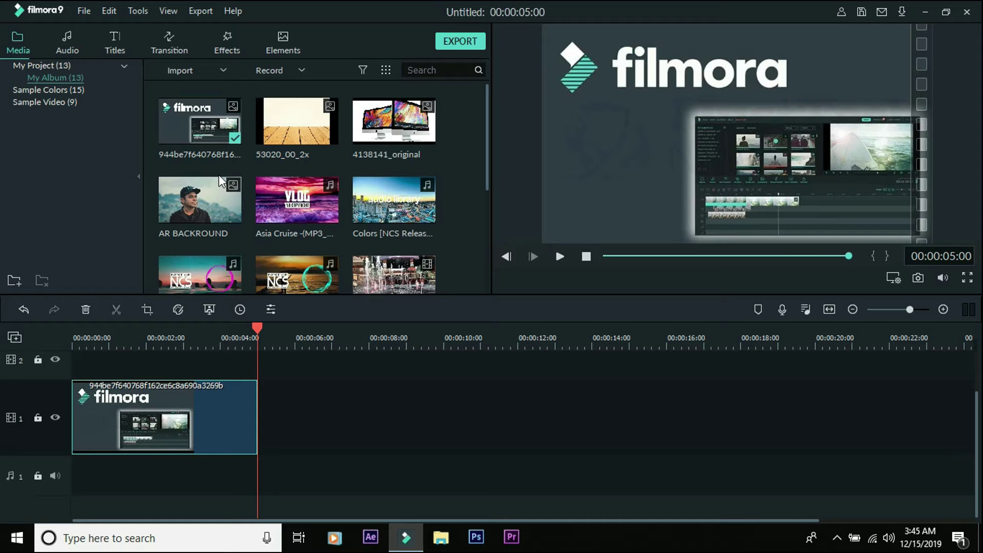
Step: Insert the 4138141_original image at 00:00:05:00, directly at the end of the filmora logo clip
click(190, 338)
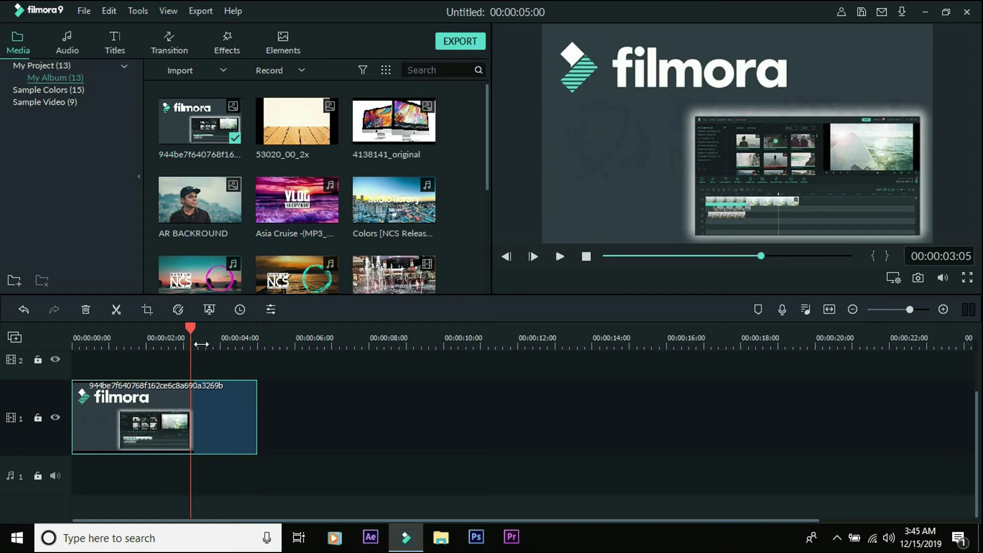
drag(190, 325, 257, 382)
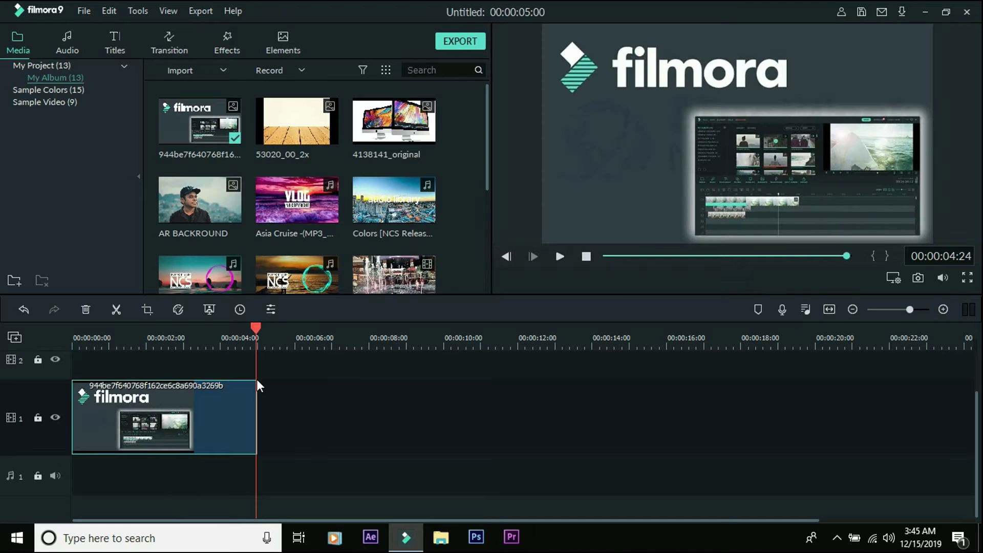
click(258, 329)
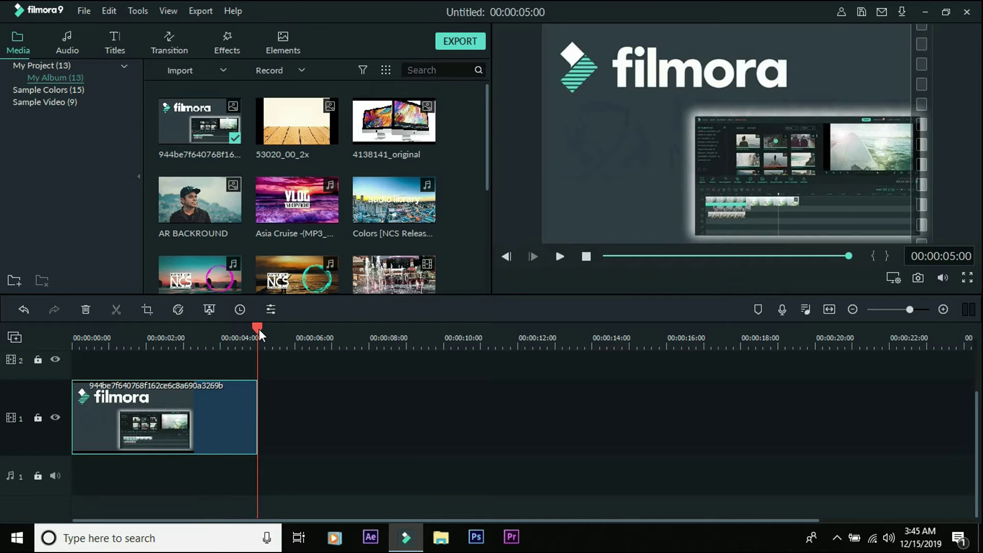
right_click(365, 138)
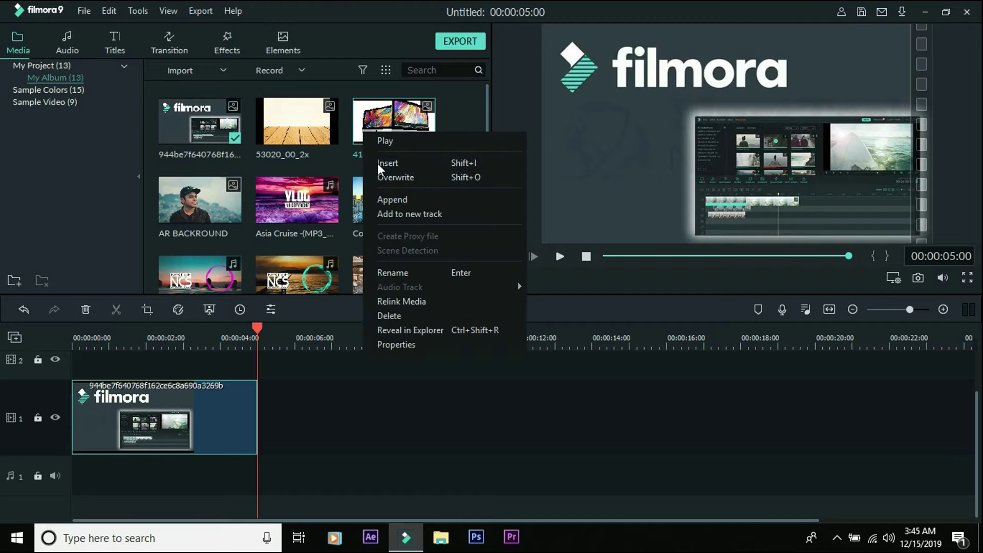
click(451, 164)
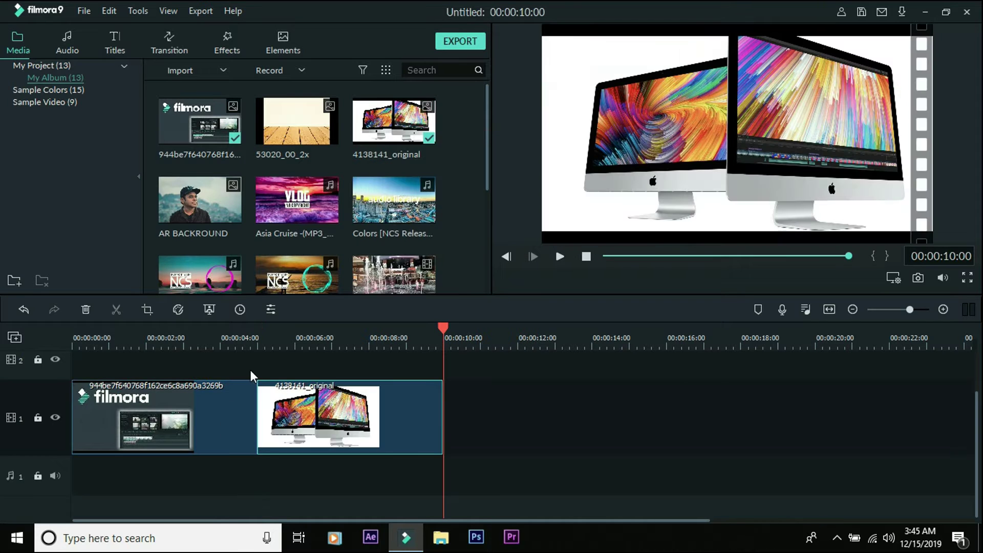
Step: Insert the AR BACKROUND image at 00:00:07:03, splitting the 4138141_original clip on video track 1
drag(443, 330, 261, 386)
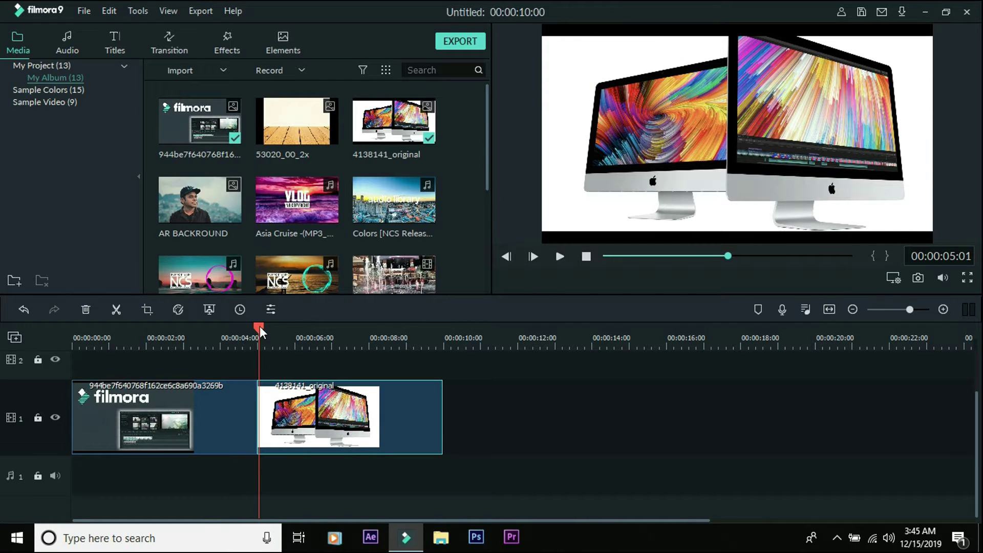
drag(259, 330, 338, 341)
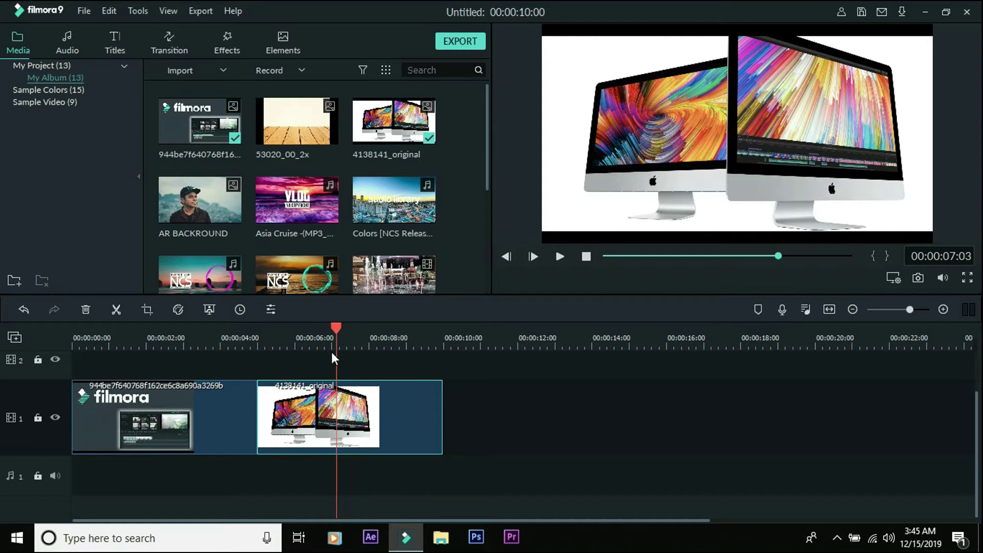
right_click(185, 217)
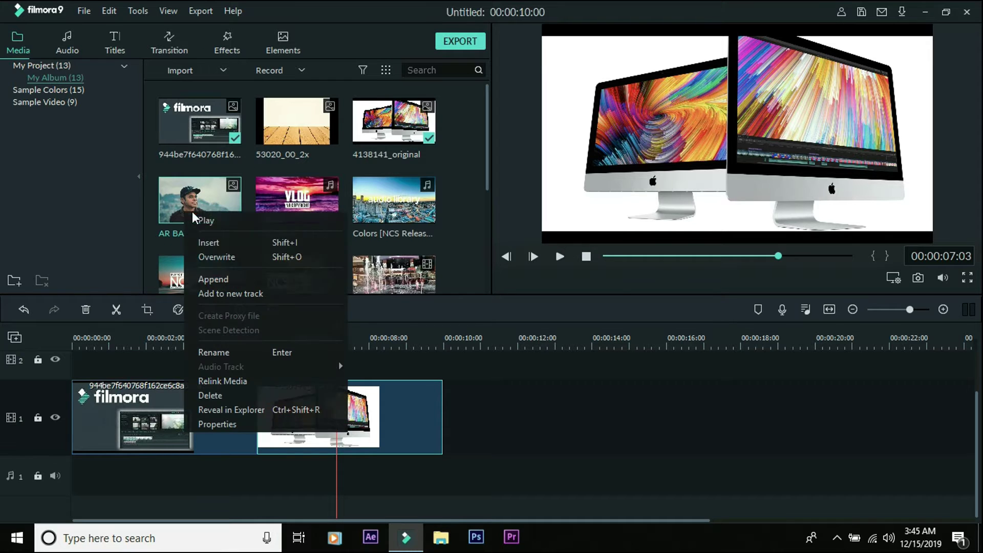
click(287, 243)
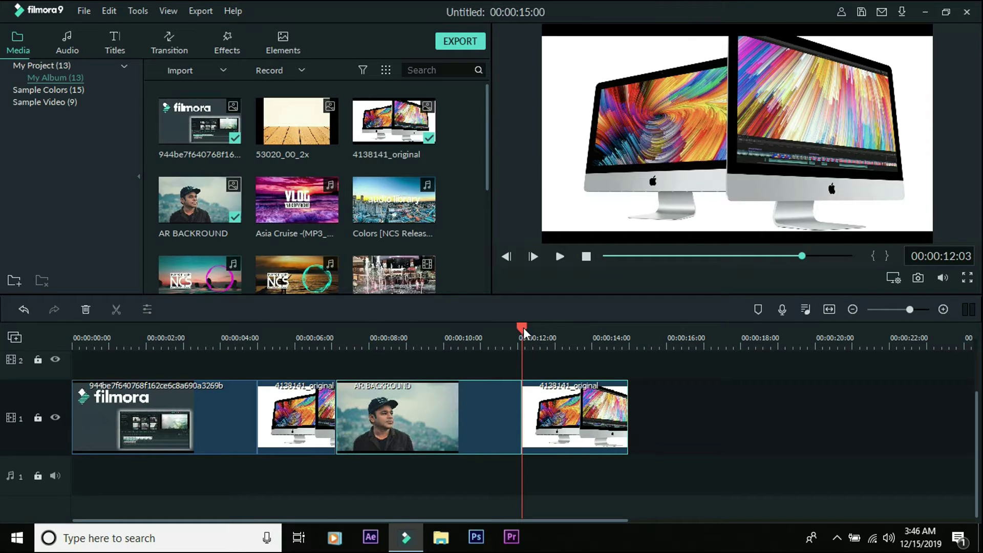
Step: Scrub through the inserted AR BACKROUND clip to the end of the sequence and clear all clips from the timeline
drag(523, 330, 402, 361)
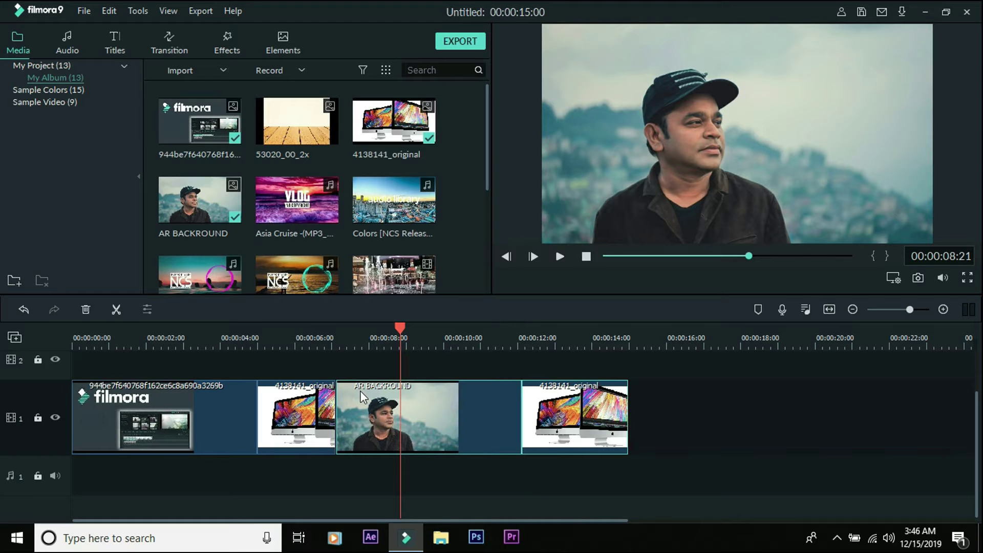
drag(402, 328, 632, 358)
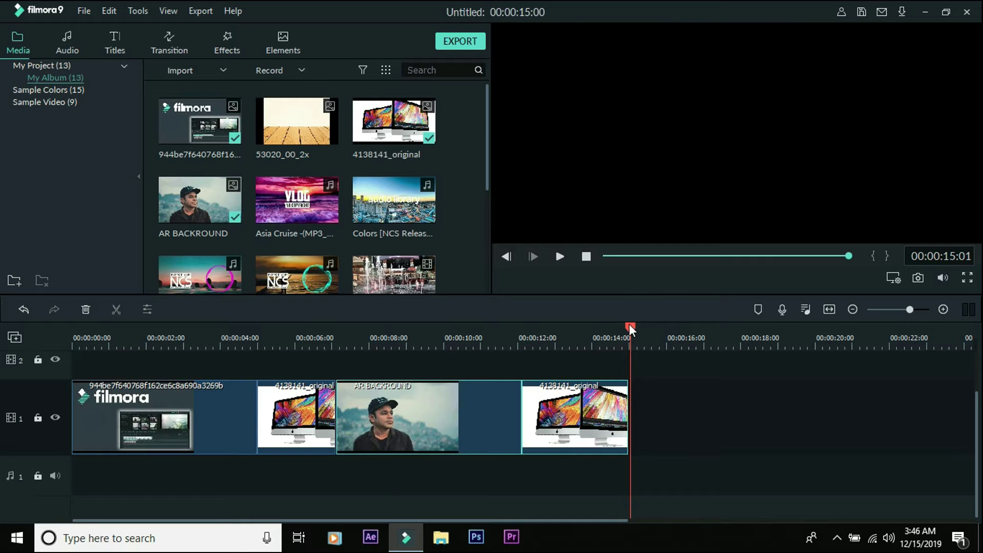
drag(673, 393, 3, 517)
key(Delete)
Step: Place AR BACKROUND and 4138141_original consecutively on video track 1, with the Asia Cruise song on audio track 1
drag(169, 198, 177, 410)
drag(266, 195, 63, 477)
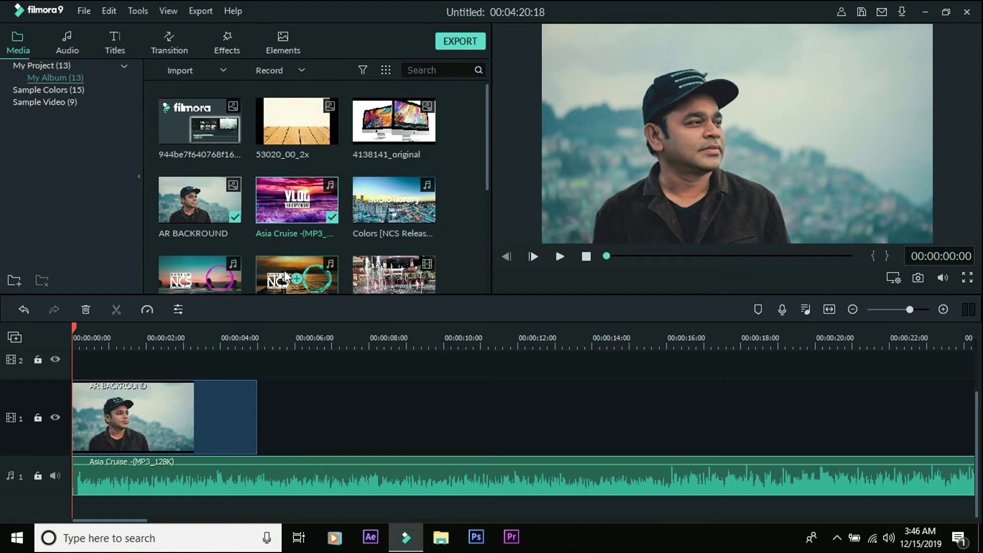
drag(364, 128, 258, 411)
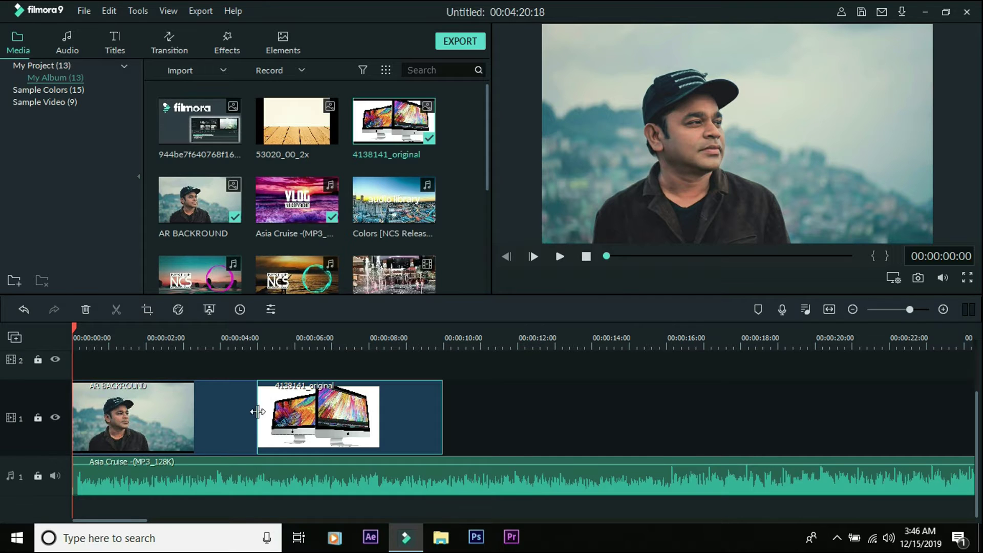
Step: Move the playhead to 00:00:01:00 and delete all the video and audio clips from the timeline
drag(72, 327, 109, 332)
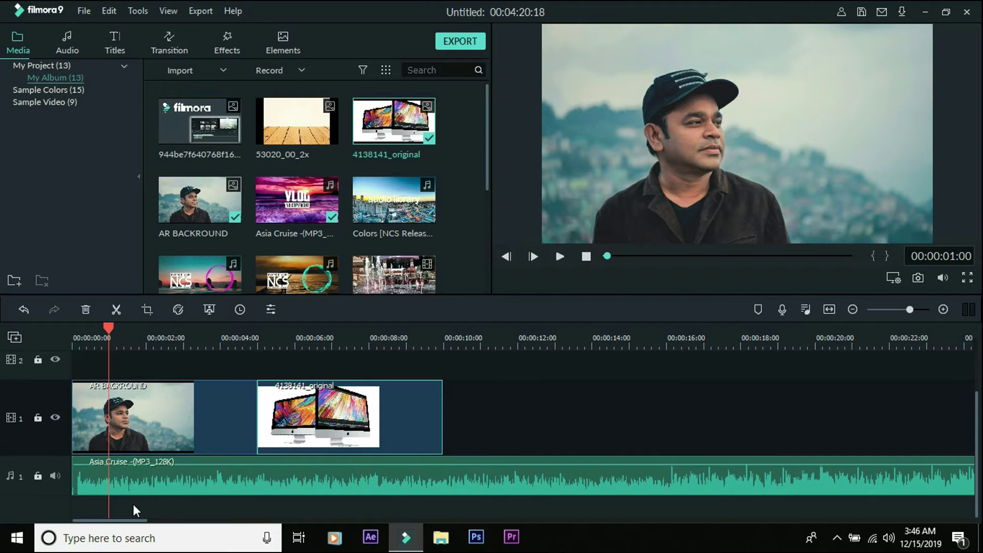
drag(126, 508, 540, 403)
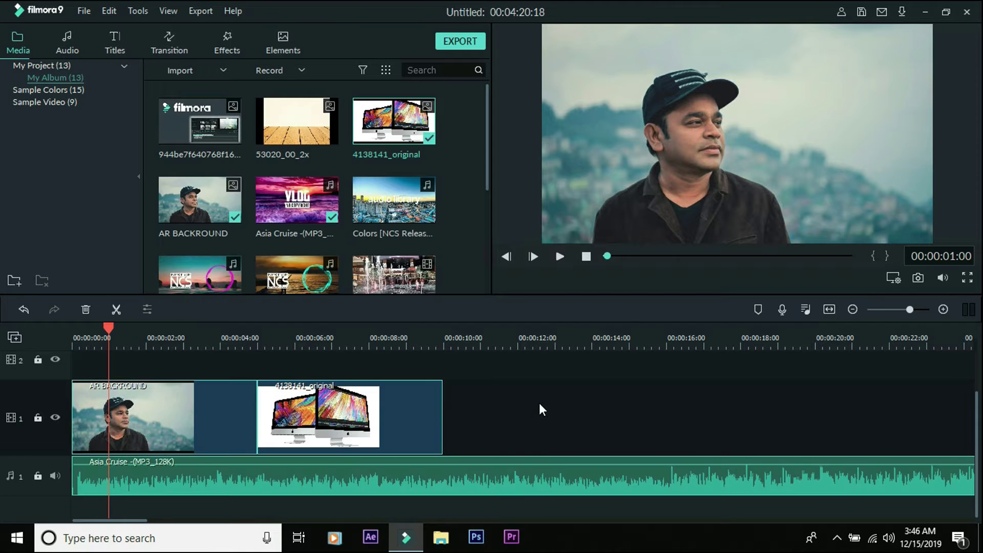
key(Delete)
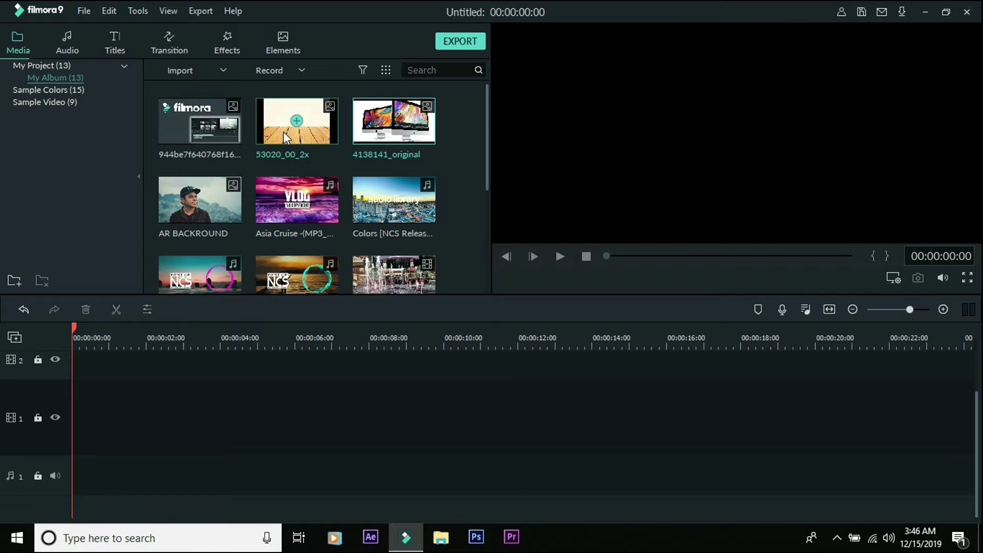
Step: Place the 53020_00_2x image at the start of video track 1 and insert AR BACKROUND at 00:00:05:00
drag(275, 131, 73, 426)
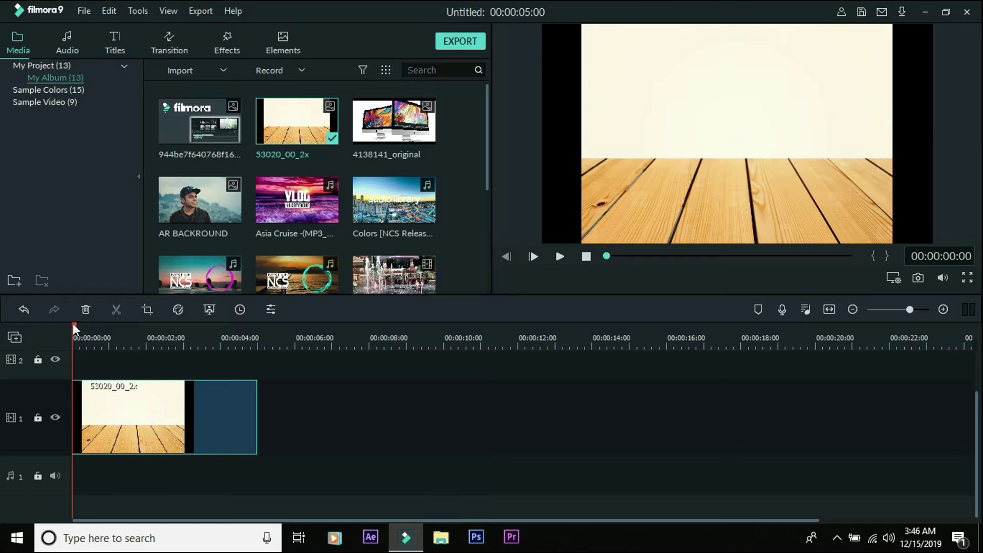
drag(73, 327, 257, 351)
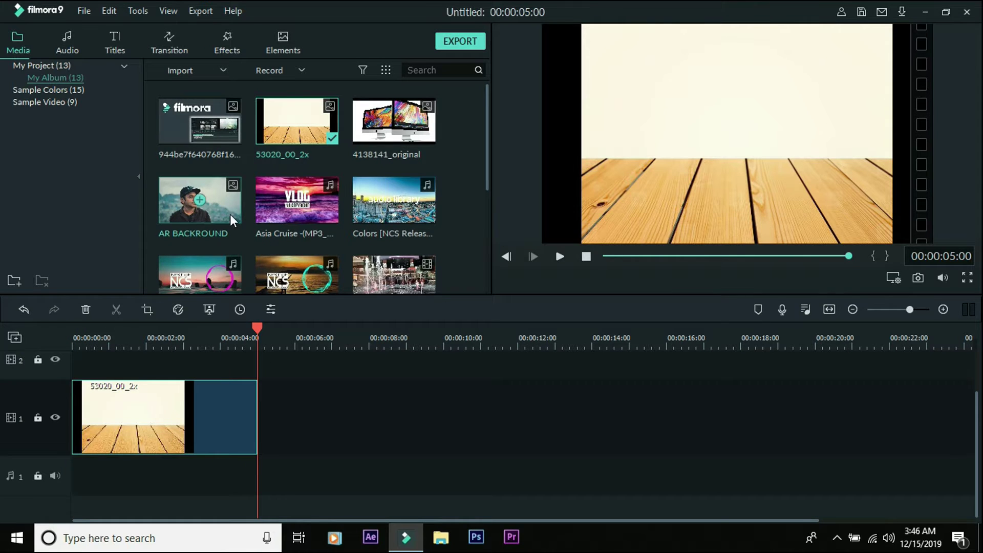
right_click(176, 188)
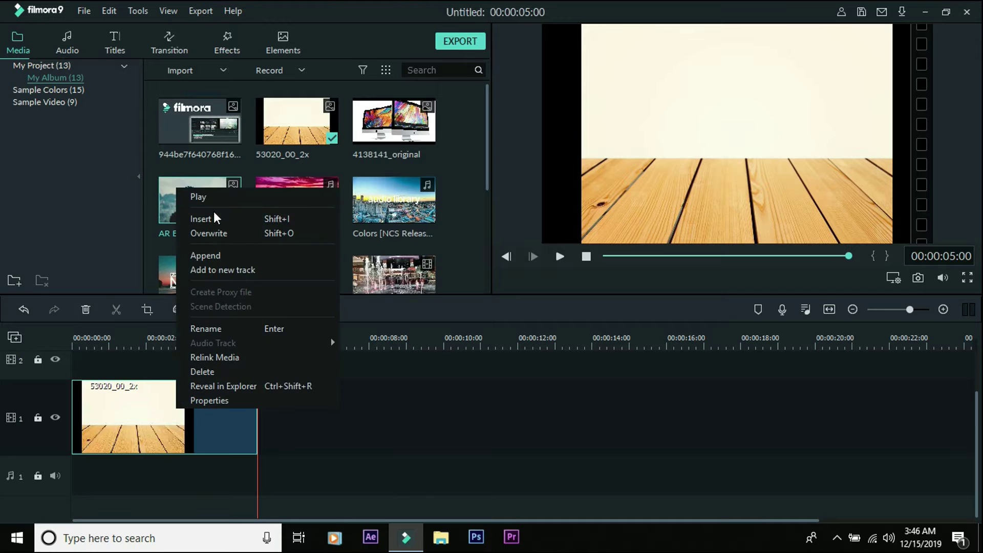
click(280, 218)
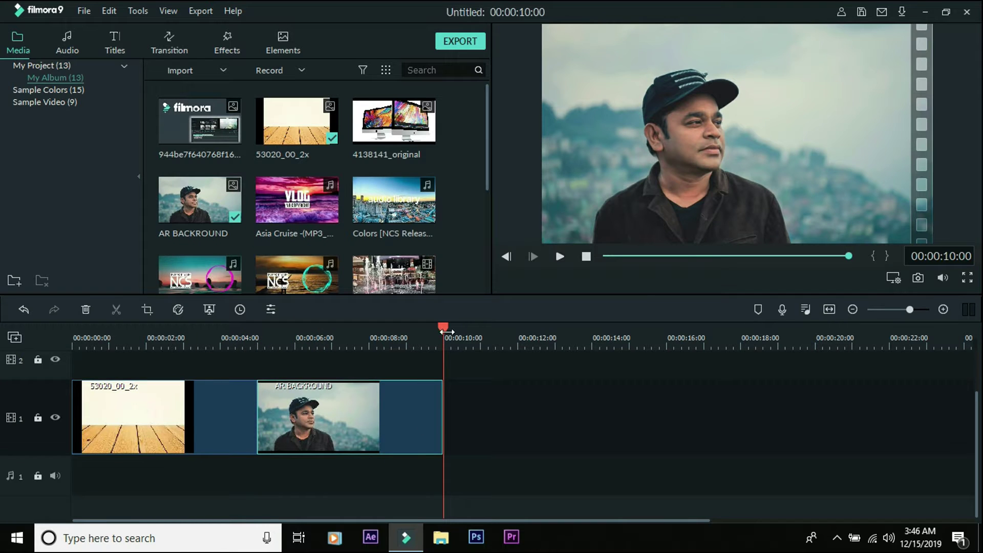
Step: Insert the filmora logo image at 00:00:03:08, splitting the 53020_00_2x clip
drag(445, 324, 444, 380)
drag(444, 324, 222, 403)
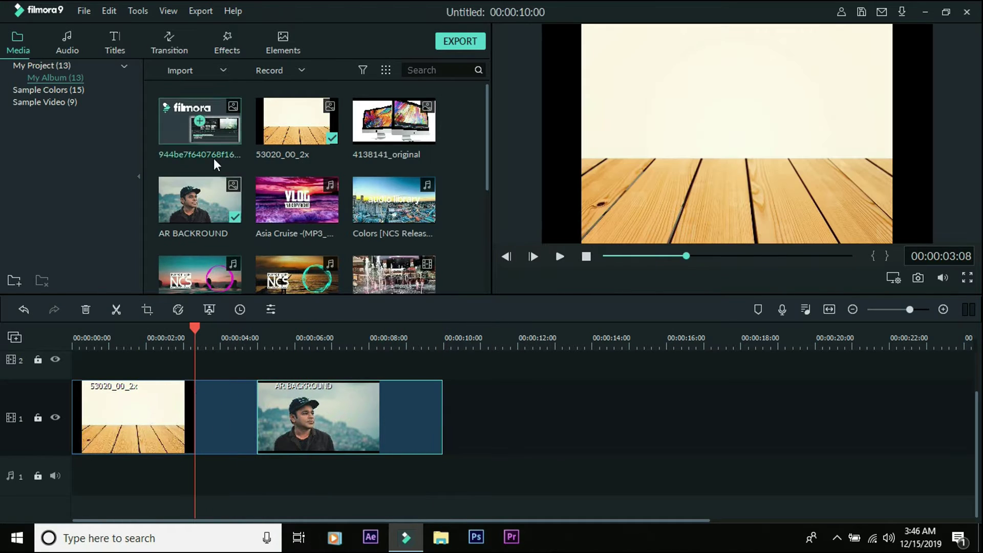
right_click(266, 135)
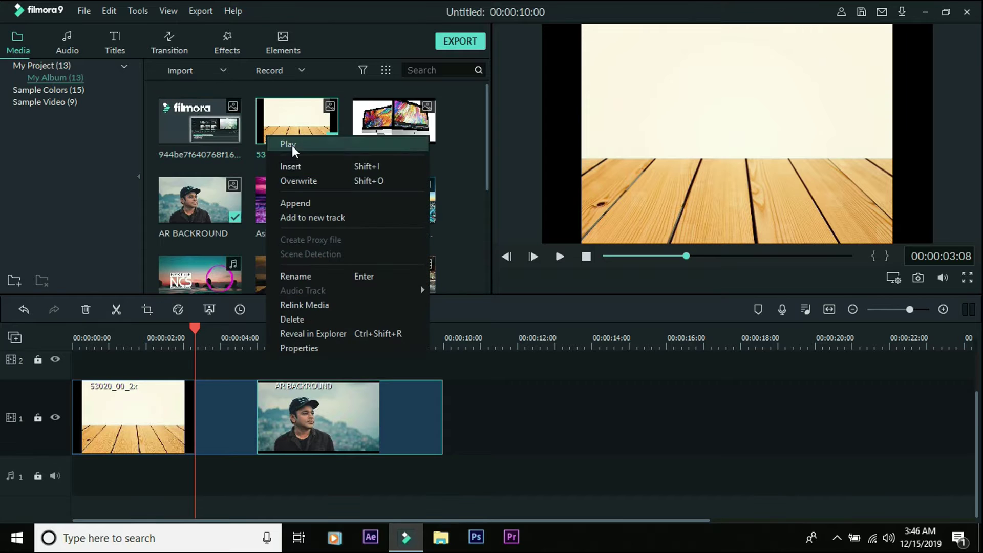
right_click(176, 121)
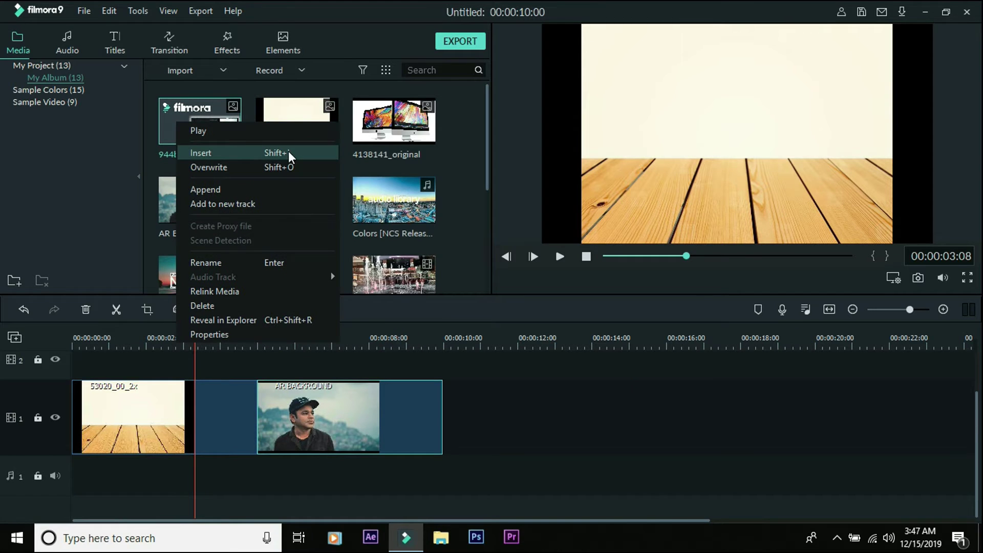
click(201, 152)
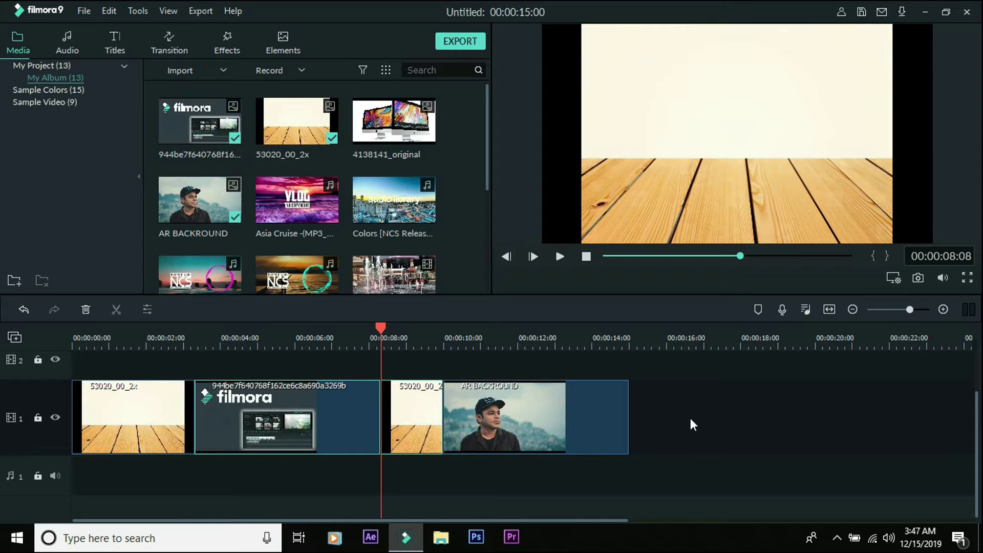
Step: Select all four clips on video track 1 and delete them
drag(691, 410, 71, 487)
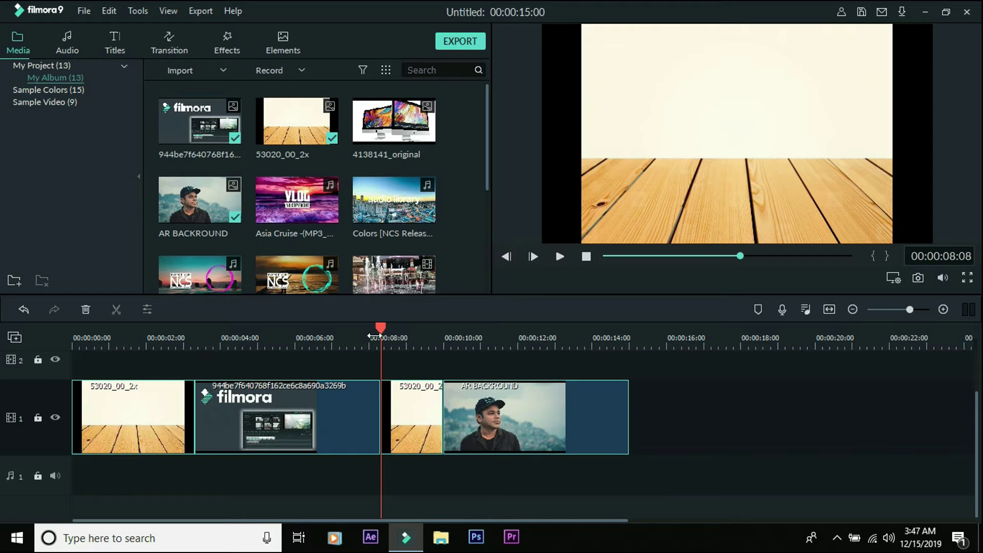
key(Delete)
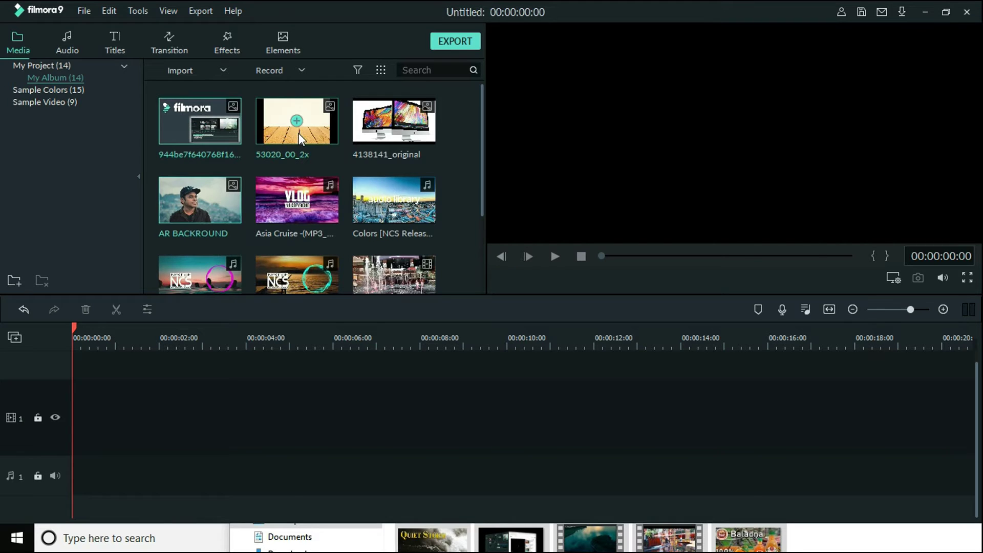
Step: Line up the filmora logo, 53020_00_2x, 4138141_original and AR BACKROUND images consecutively on video track 1
double_click(177, 214)
drag(238, 205, 68, 421)
drag(226, 203, 723, 402)
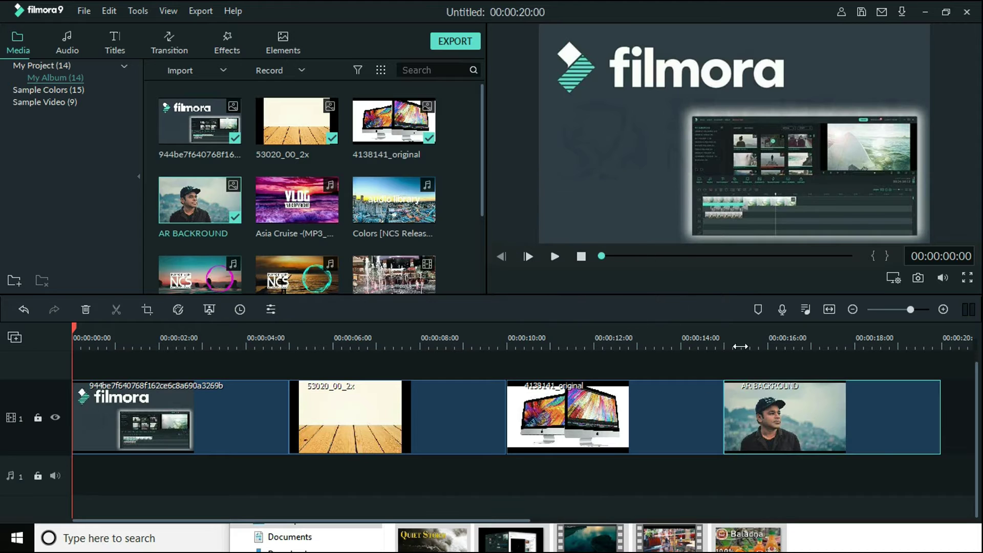
Step: Advance the playhead four single frames from the start of the timeline to 00:00:00:04
drag(844, 339, 687, 362)
drag(281, 339, 680, 357)
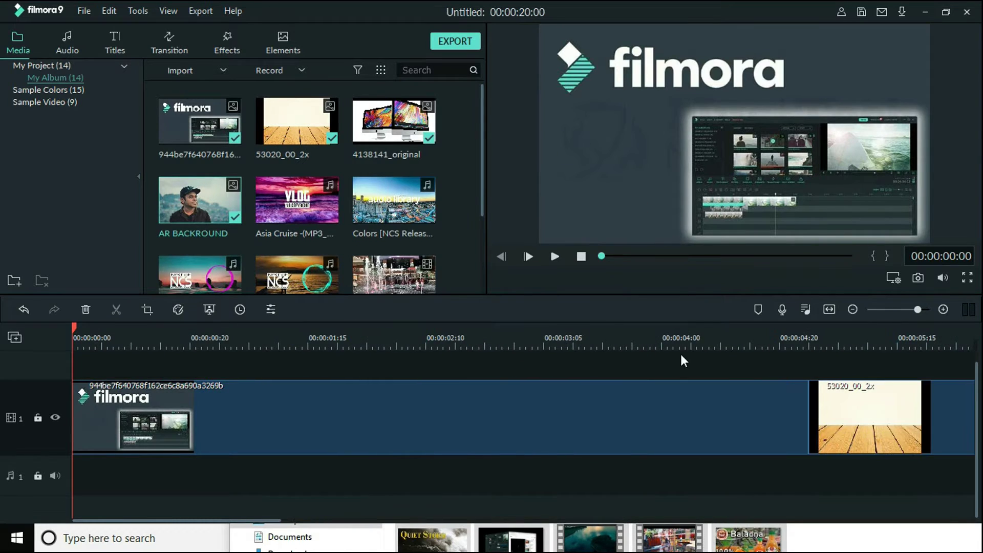
drag(265, 349, 699, 336)
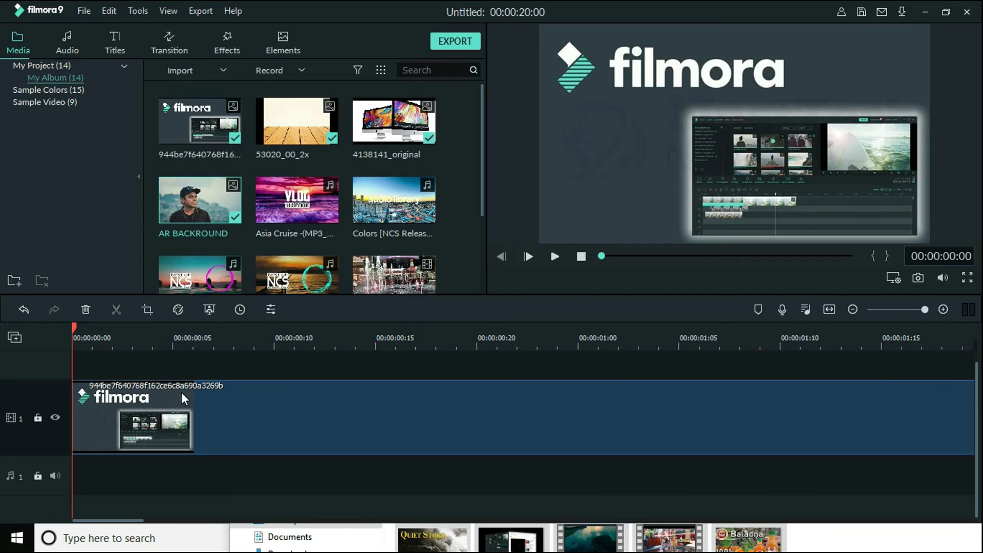
drag(222, 345, 234, 345)
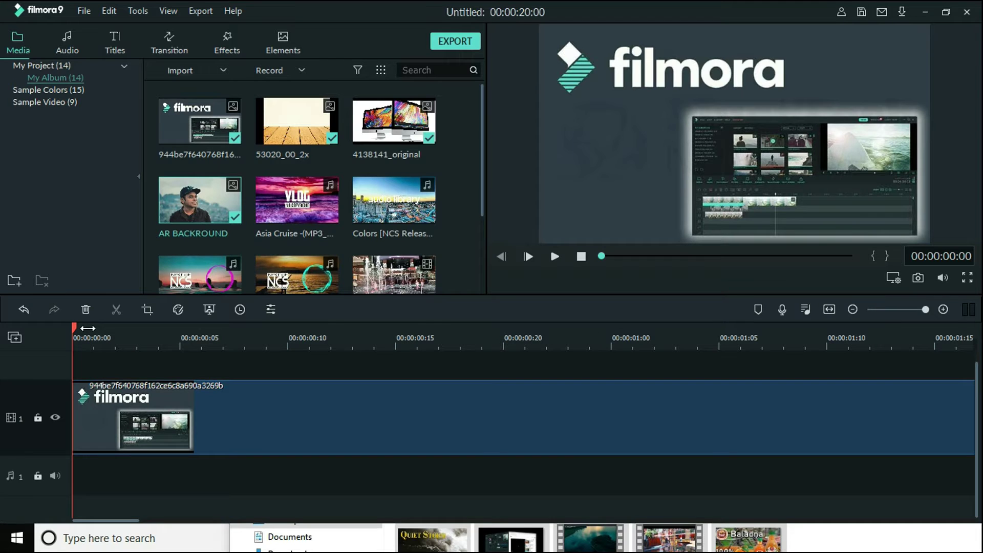
key(Right)
key(Right)
key(Right)
key(Right)
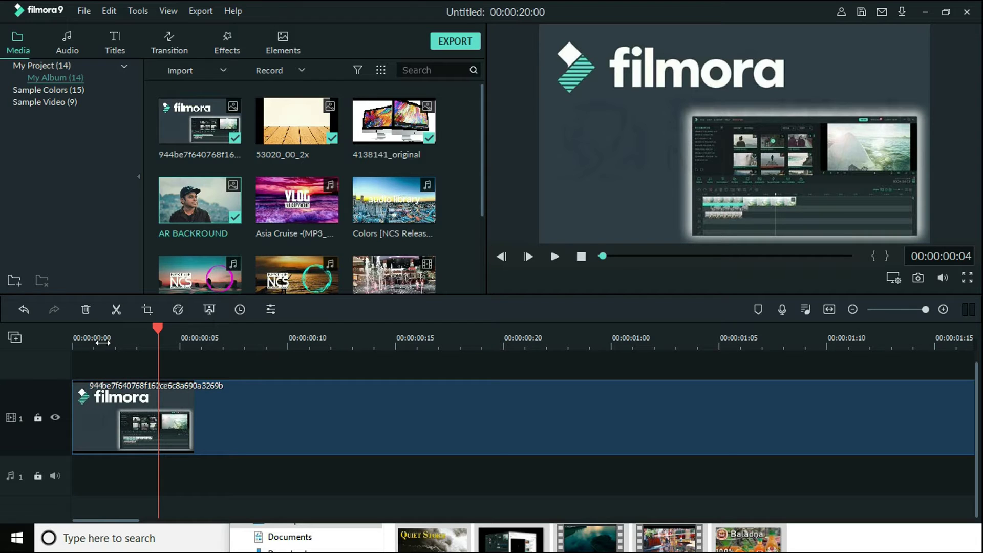
Step: Return the playhead to the start and advance it frame by frame to 00:00:01:00
drag(157, 328, 48, 331)
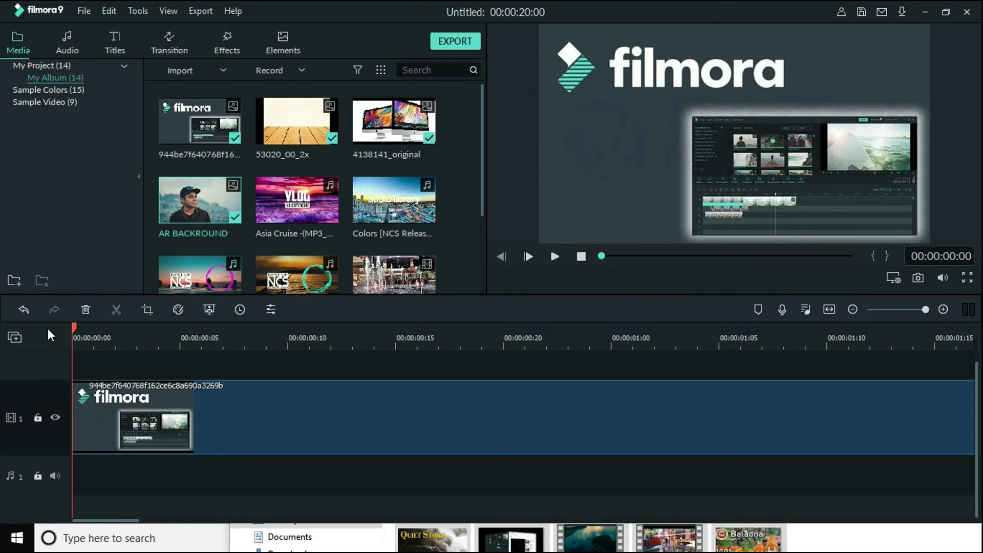
key(Right)
key(Right)
key(Right)
key(Right)
key(Right)
key(Right)
key(Right)
key(Right)
key(Right)
key(Right)
key(Right)
key(Right)
key(Right)
key(Right)
key(Right)
key(Right)
key(Right)
key(Right)
key(Right)
key(Right)
key(Right)
key(Right)
key(Right)
key(Right)
key(Right)
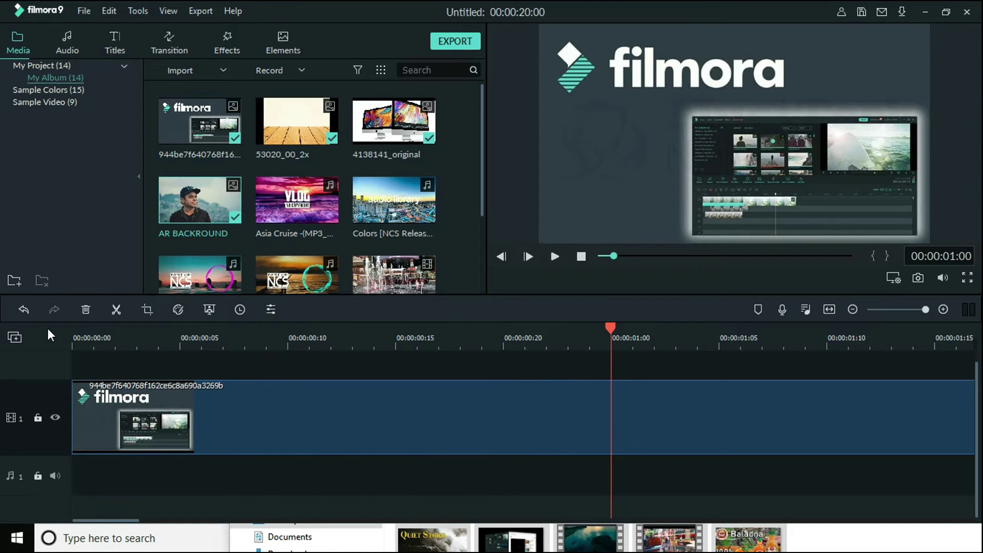
Step: Return the playhead to the start and jump it forward a full second to 00:00:01:00 in one move
drag(610, 328, 1, 354)
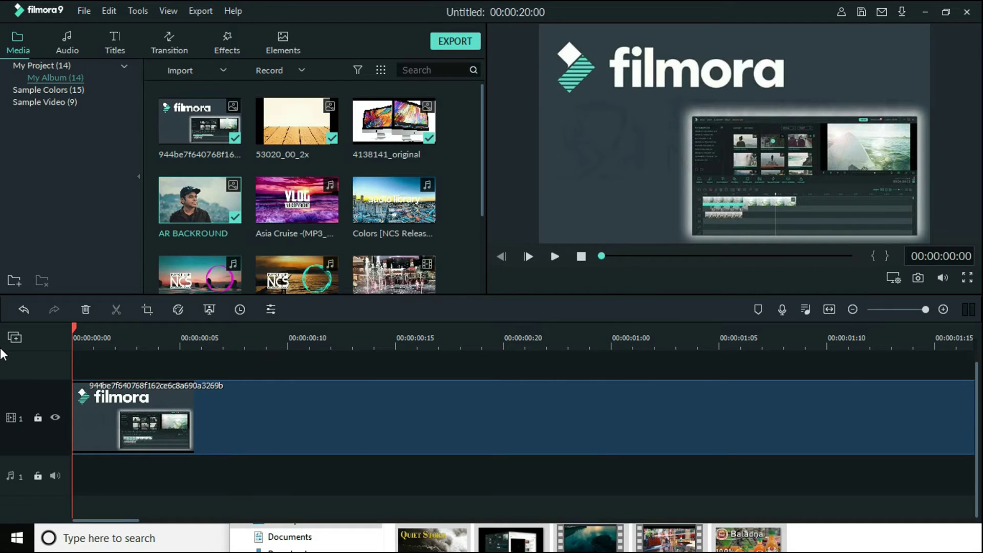
key(shift+Right)
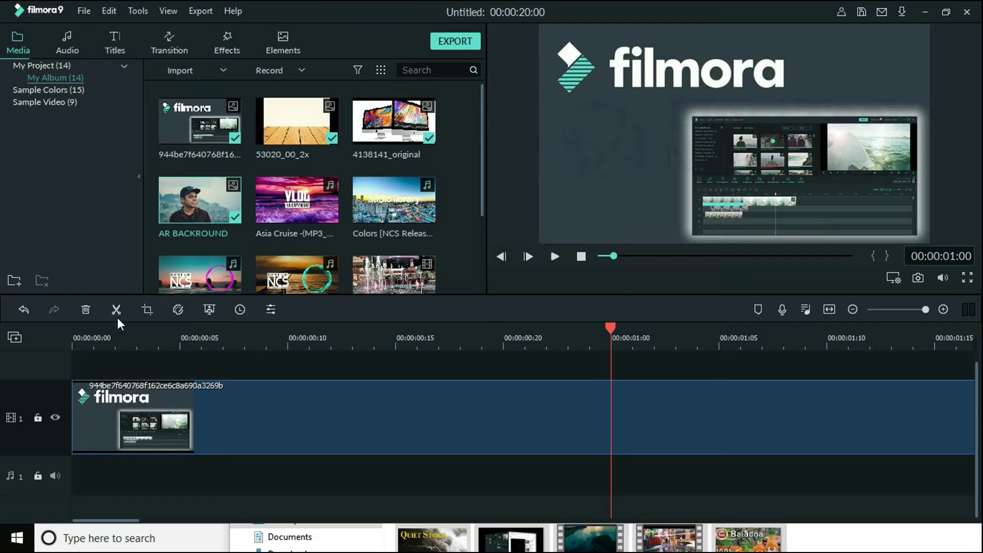
Step: Move the filmora logo clip up to video track 2 and back to the start of video track 1
drag(764, 332, 314, 353)
drag(743, 340, 327, 358)
drag(292, 421, 284, 367)
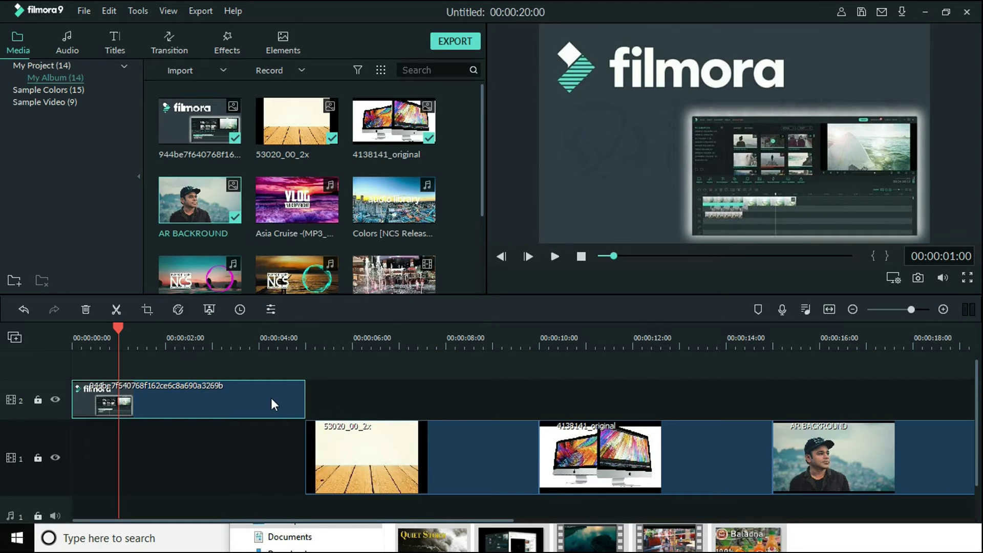
drag(271, 405, 272, 444)
Step: Place the playhead near the end of the filmora logo clip and step by frames across its cut with 53020_00_2x, ending at 00:00:05:00
click(292, 337)
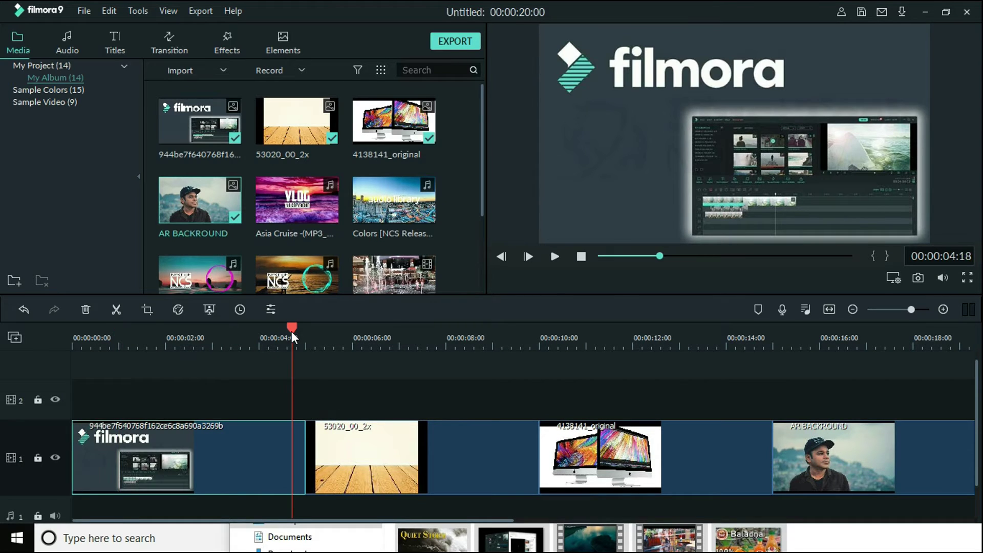
mouse_move(292, 331)
mouse_down()
mouse_move(316, 329)
mouse_move(301, 324)
mouse_up()
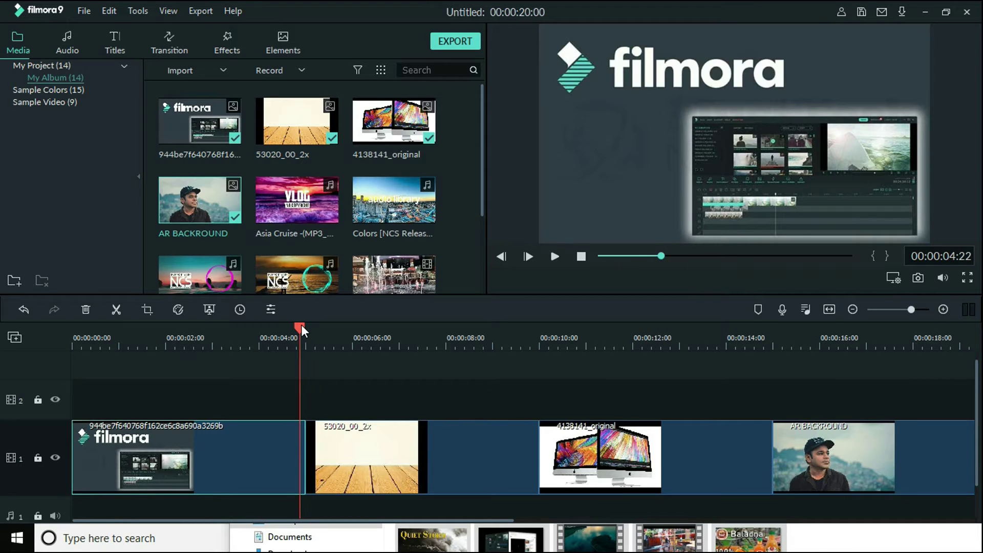
drag(385, 342, 593, 347)
drag(309, 325, 324, 327)
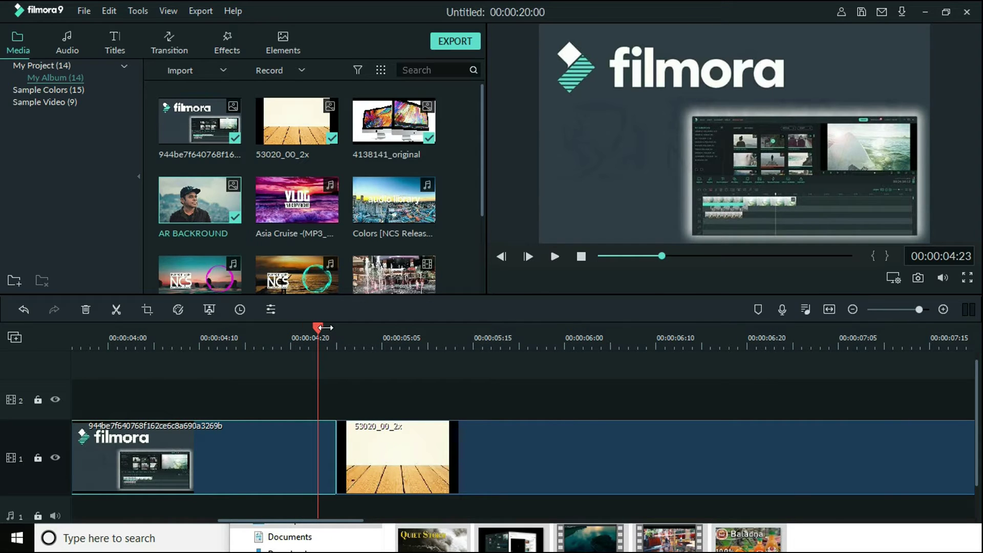
drag(325, 327, 326, 327)
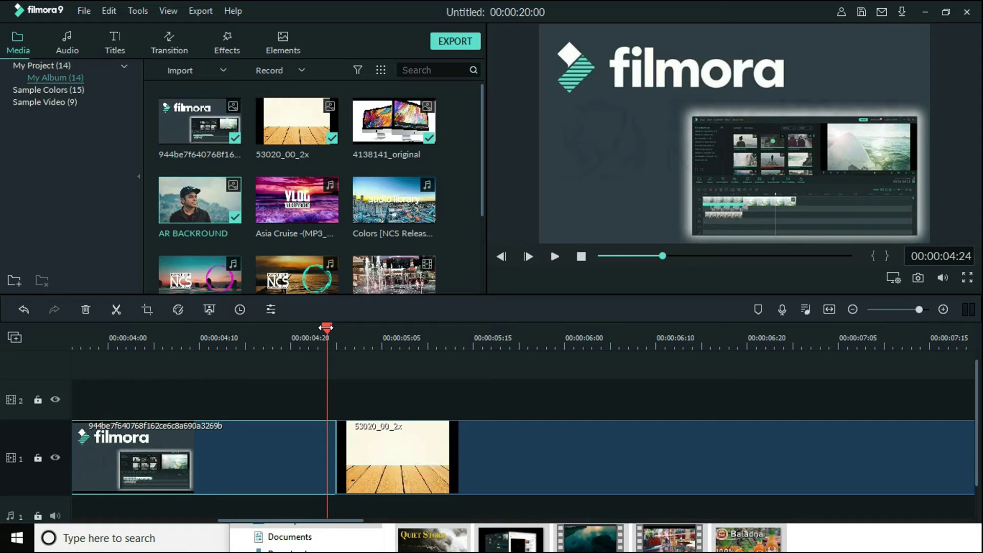
key(Right)
key(Left)
key(Right)
key(Left)
key(Right)
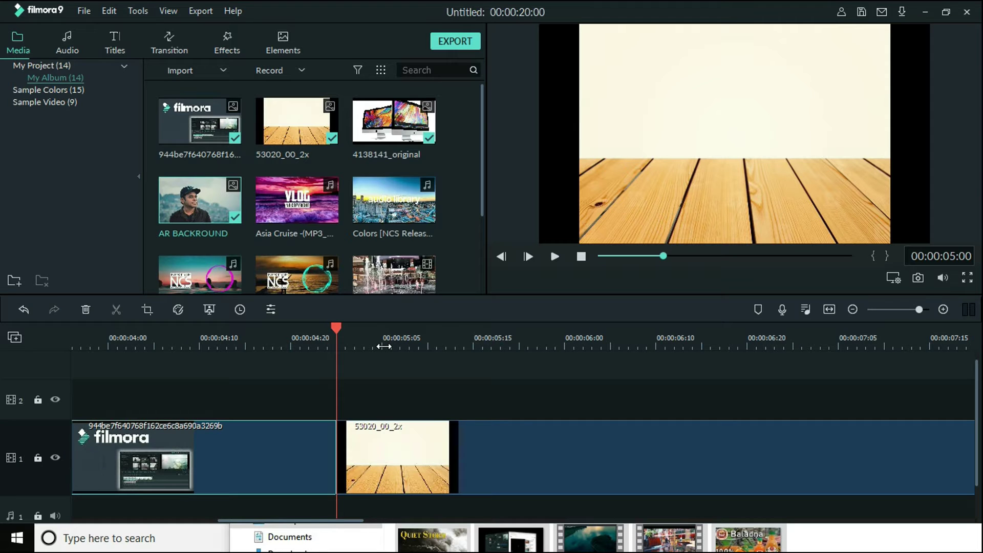
Step: Move the playhead back inside the filmora logo clip and step frame by frame back and forth over the cut, stopping at 00:00:05:00
scroll(421, 343, up, 1)
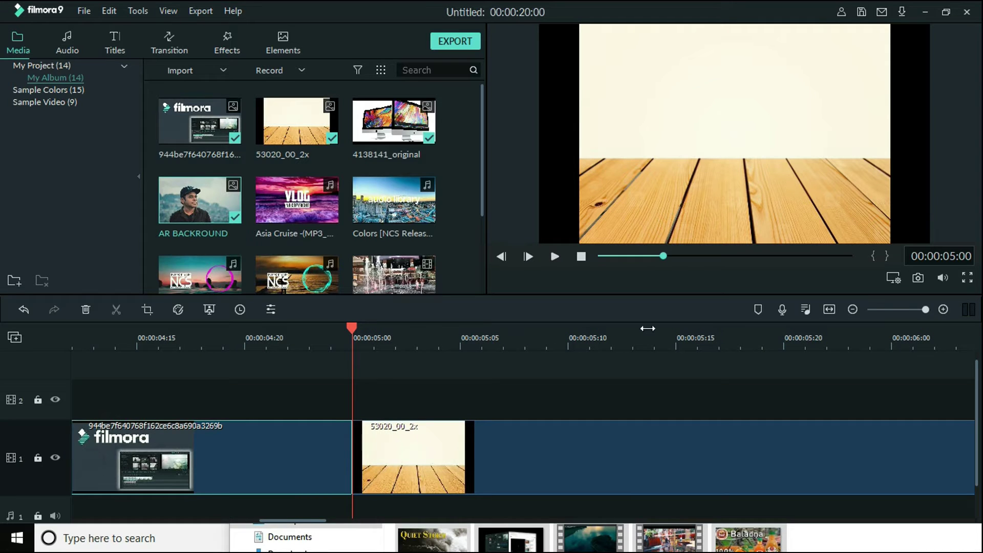
scroll(817, 342, down, 3)
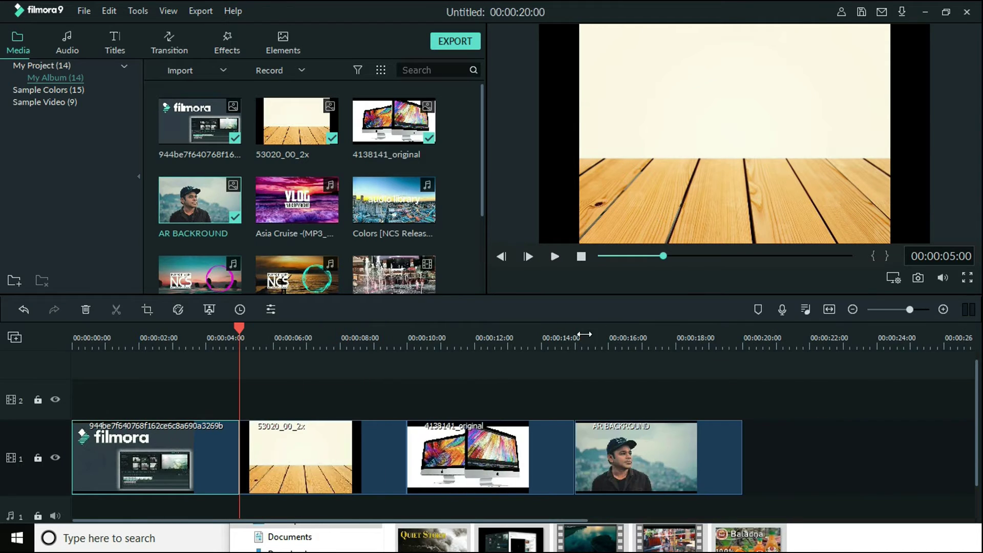
scroll(776, 337, down, 4)
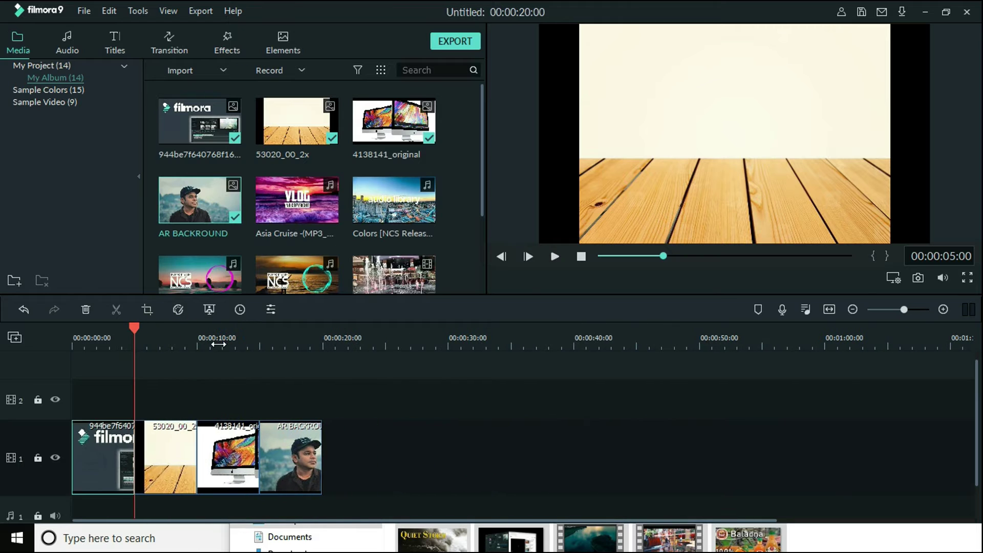
drag(133, 329, 125, 328)
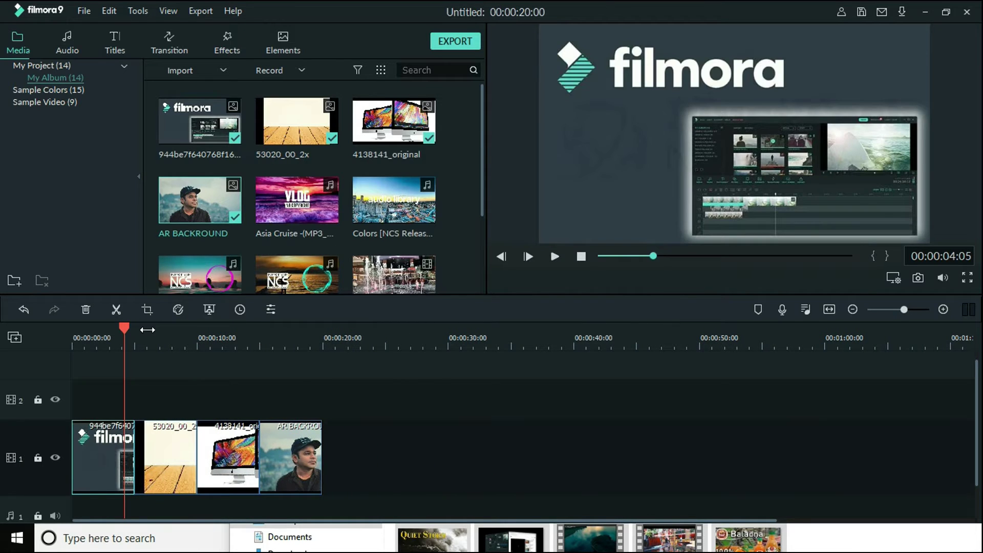
mouse_move(125, 329)
mouse_down()
mouse_move(146, 328)
mouse_move(122, 327)
mouse_up()
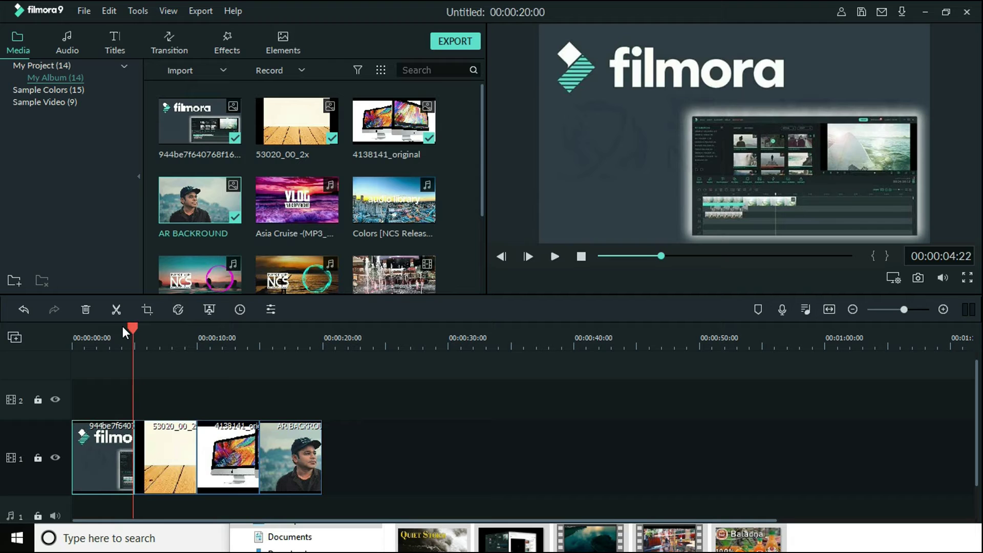
key(Right)
key(Right)
key(Left)
key(Left)
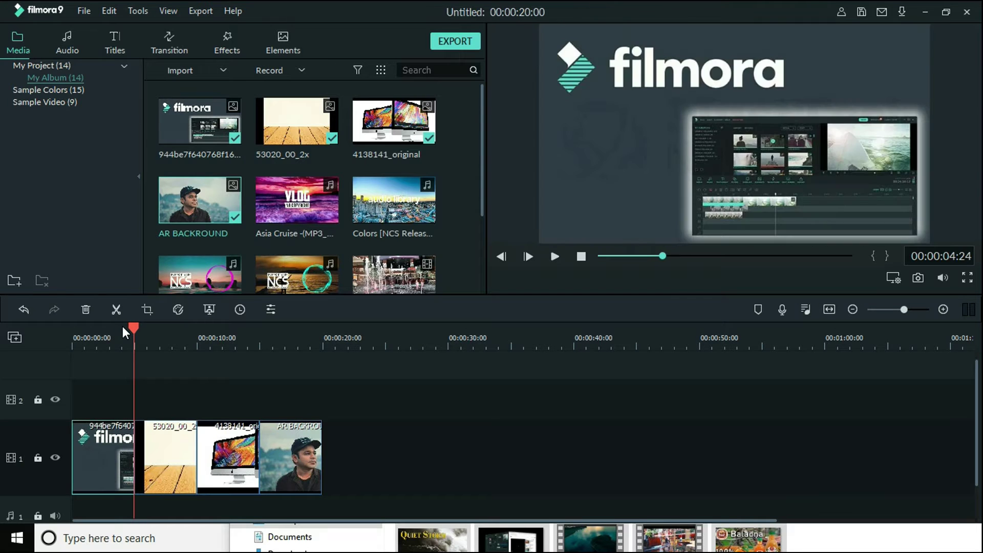
key(Right)
key(Left)
key(Right)
key(Left)
key(Right)
key(Left)
key(Right)
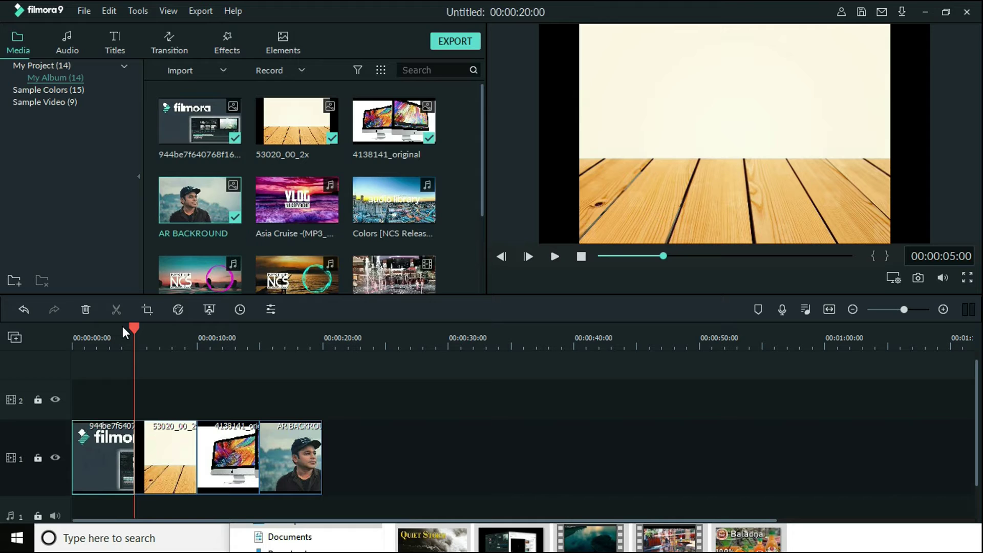
Step: Move the playhead to 00:00:05:05 in the 53020_00_2x clip and bring it back to the cut at 00:00:05:00
drag(169, 339, 629, 321)
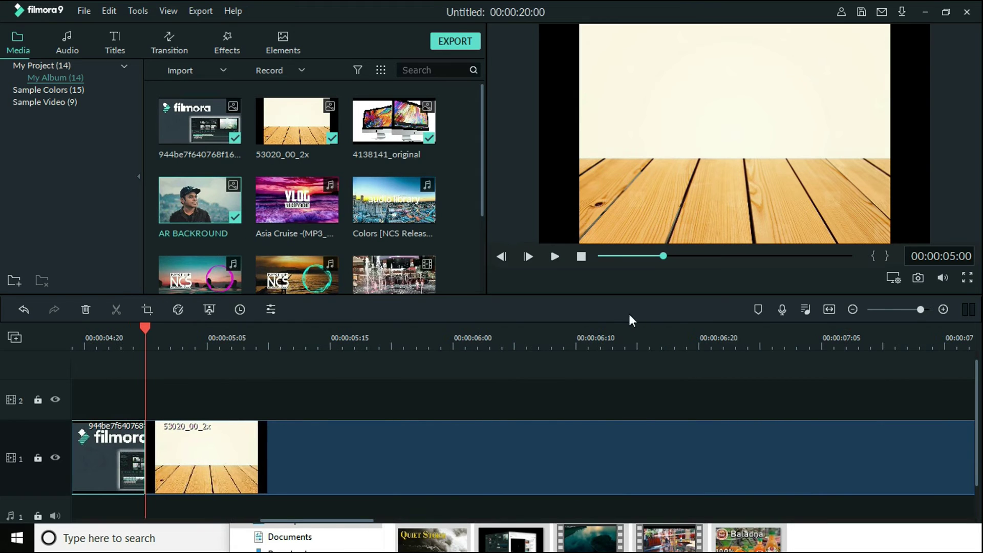
drag(305, 343, 658, 331)
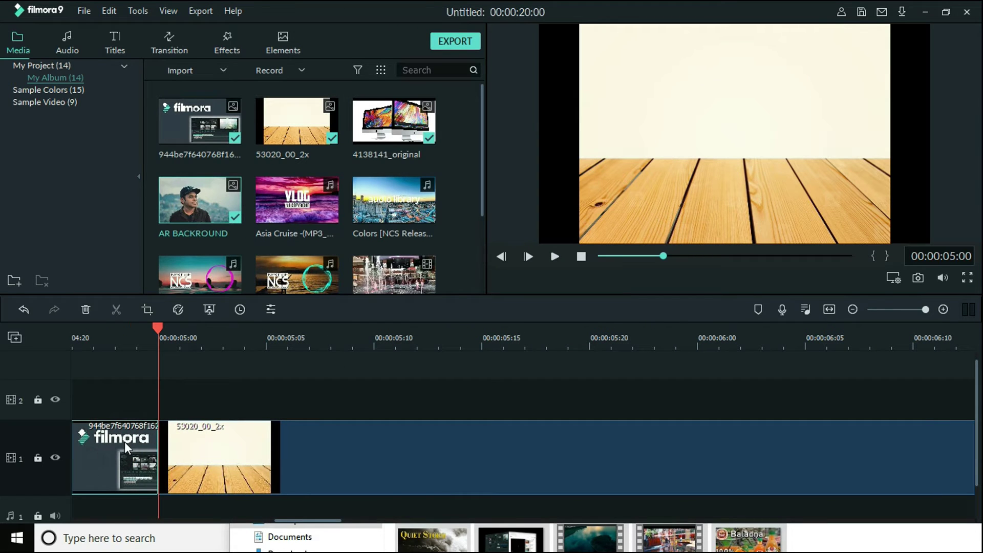
click(266, 341)
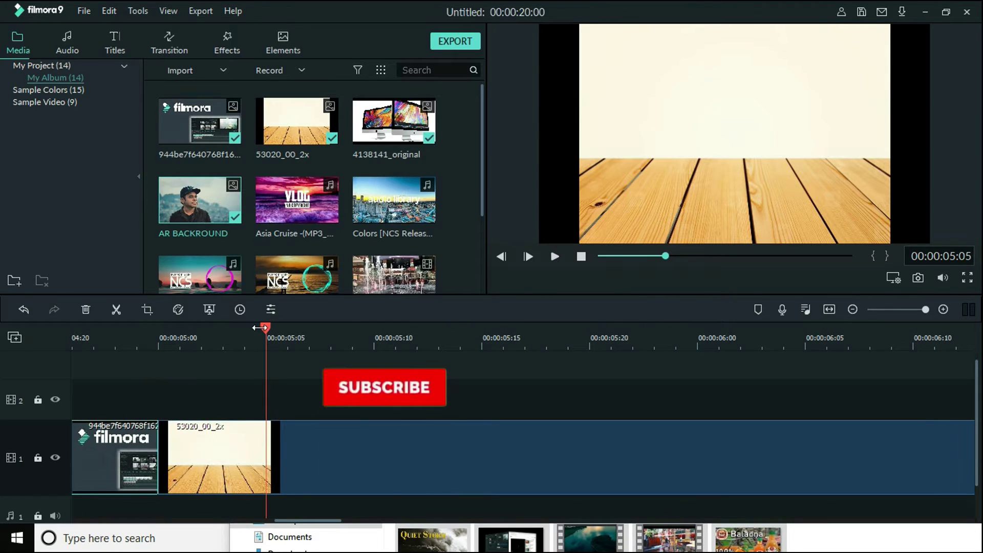
drag(265, 328, 173, 336)
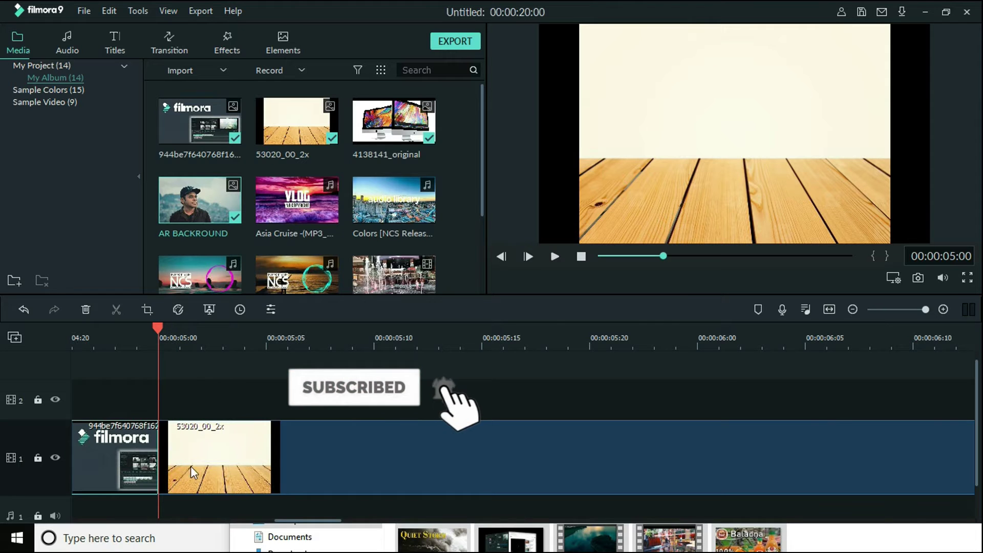
drag(566, 350, 635, 336)
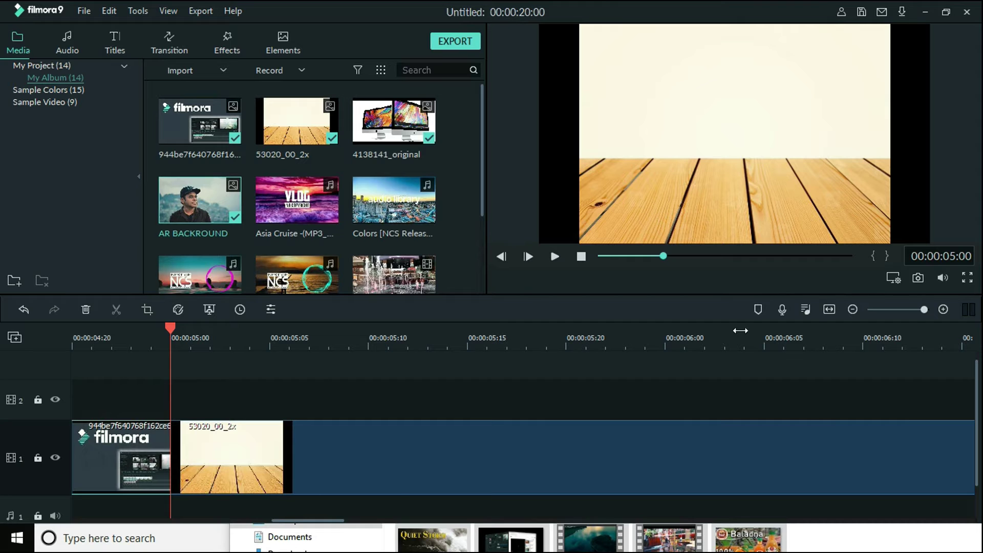
Step: Position the playhead at 00:00:03:00 and trim the end of the filmora logo clip back to it
click(829, 309)
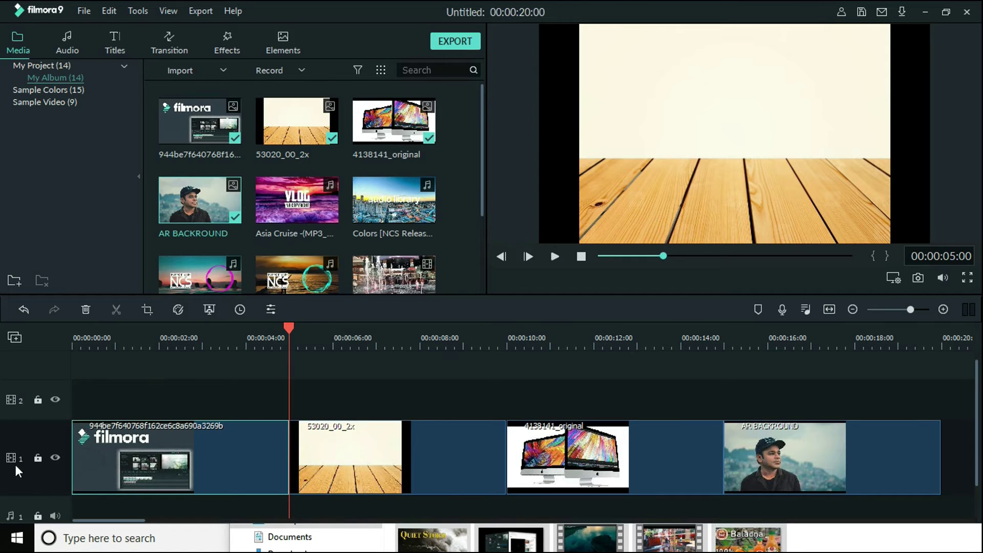
drag(288, 329, 36, 354)
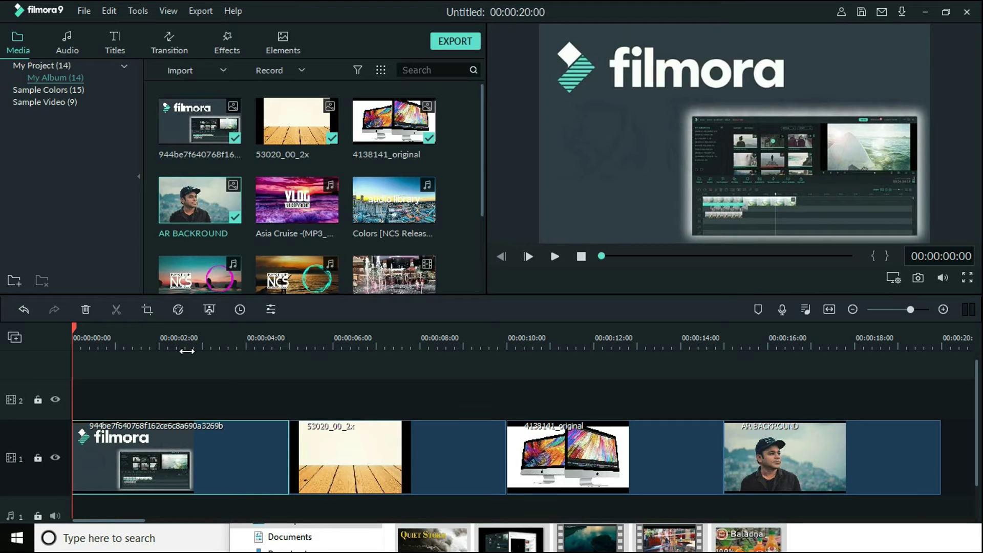
drag(264, 337, 370, 341)
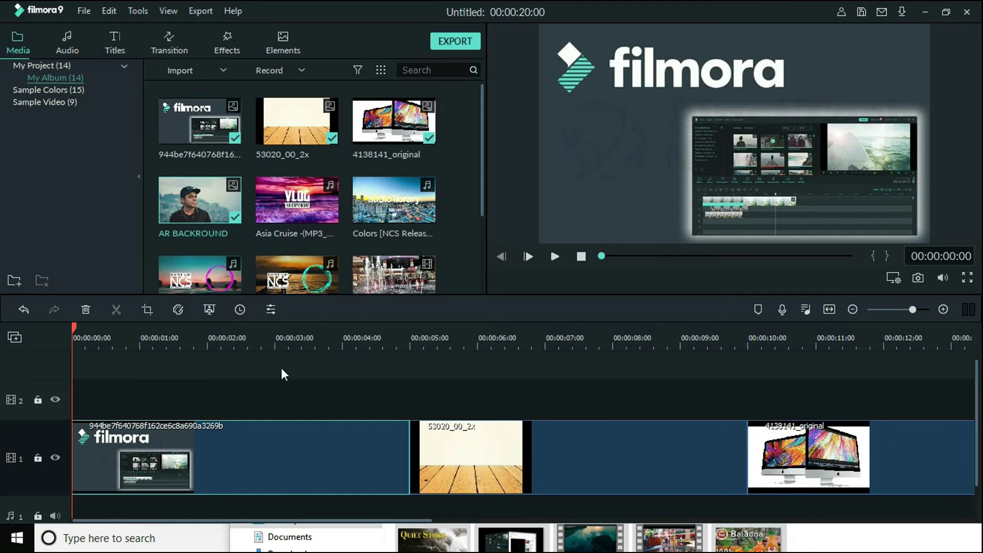
click(140, 330)
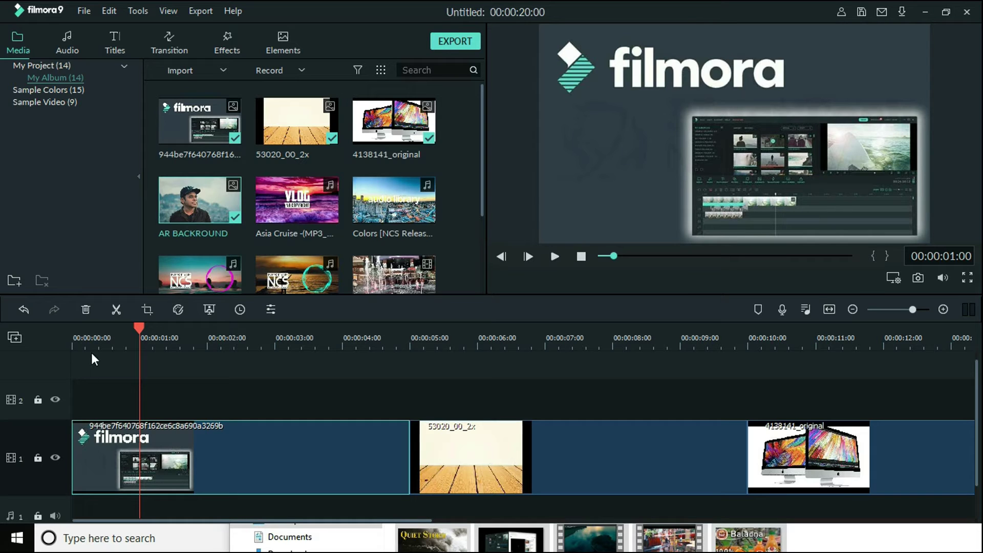
drag(141, 327, 209, 331)
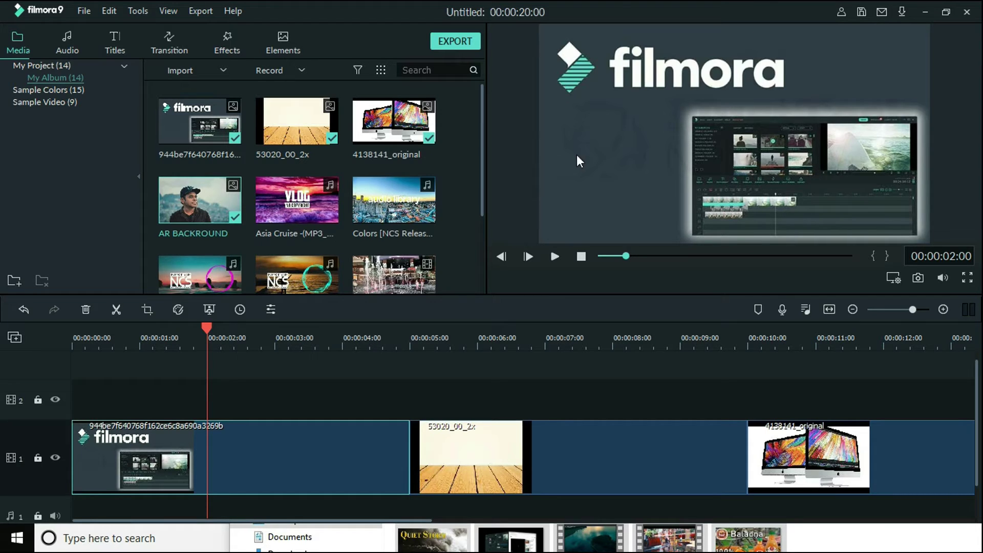
drag(208, 330, 278, 330)
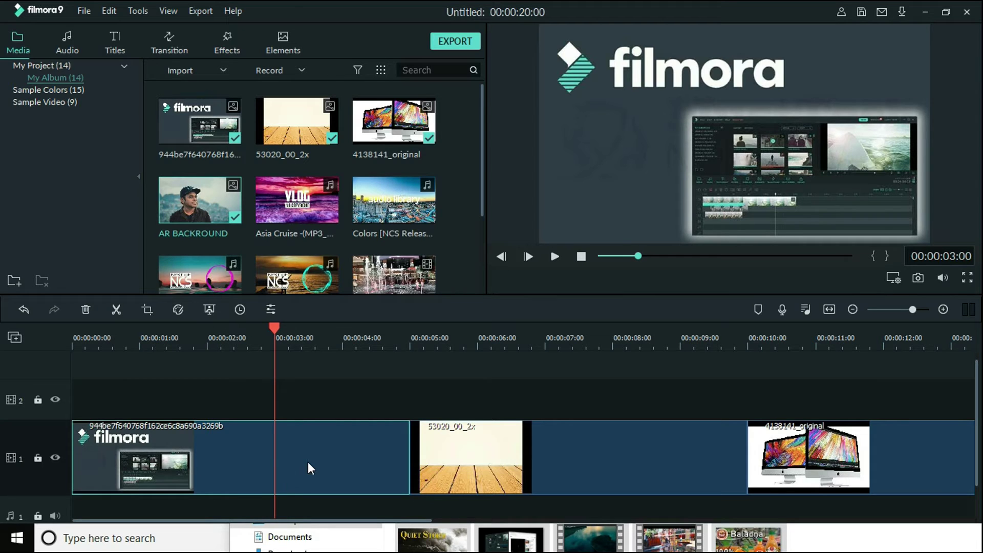
drag(410, 453, 273, 452)
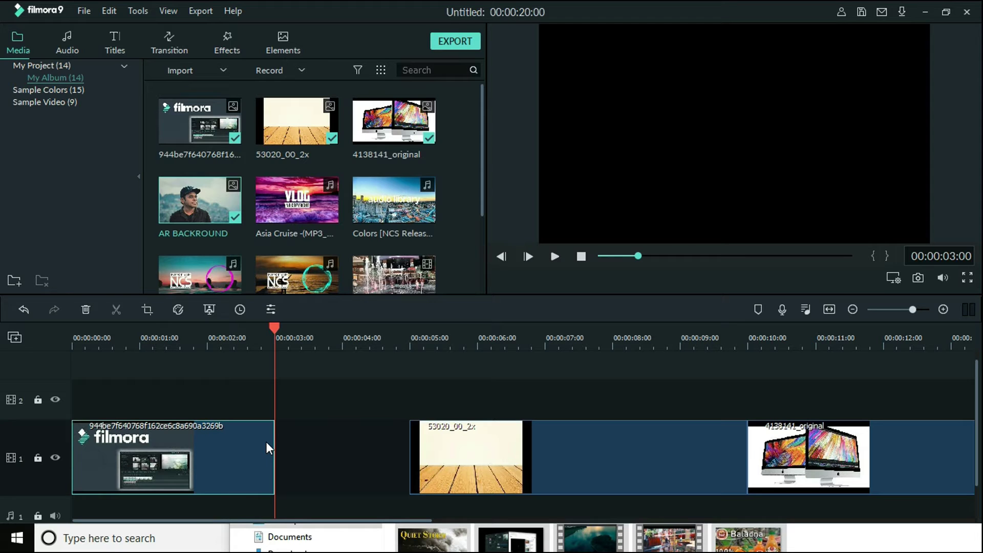
Step: Move the 53020_00_2x clip against the filmora logo clip at 00:00:03:00 and trim its end to 00:00:06:00
drag(546, 462, 431, 446)
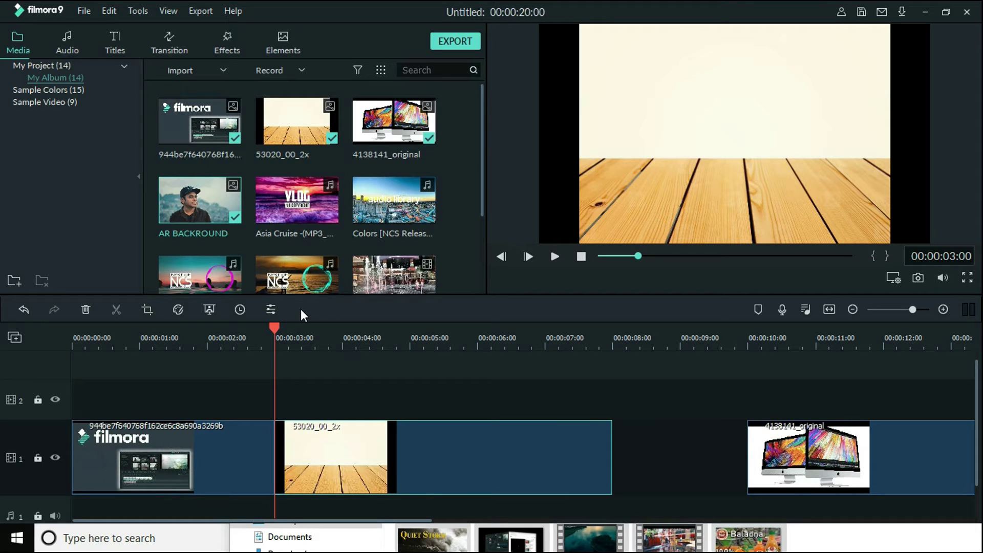
drag(272, 330, 478, 329)
drag(612, 455, 477, 458)
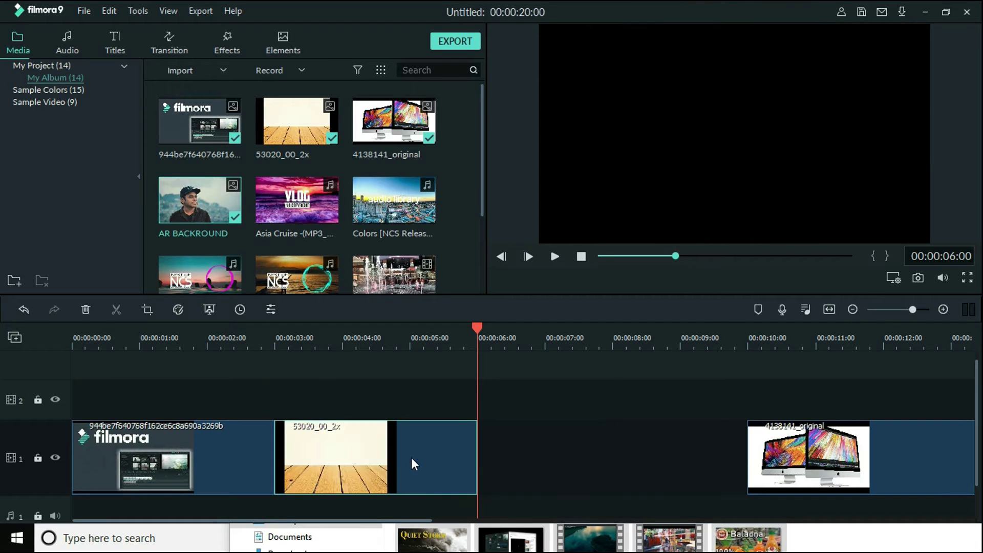
Step: Move the 4138141_original clip against the 53020_00_2x clip at 00:00:06:00 and trim its end to 00:00:09:00
drag(807, 437, 617, 460)
drag(720, 343, 575, 344)
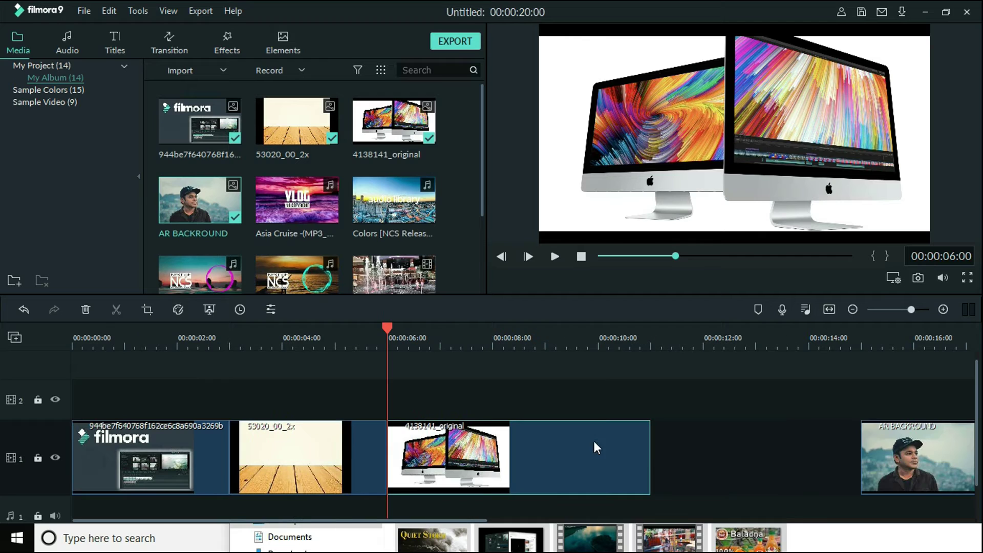
drag(650, 452, 548, 451)
drag(388, 328, 689, 347)
drag(593, 450, 558, 447)
Step: Move the AR BACKROUND clip against the end of the 4138141_original clip at 00:00:09:00
drag(562, 353, 420, 354)
click(445, 473)
drag(635, 453, 446, 450)
drag(439, 452, 519, 453)
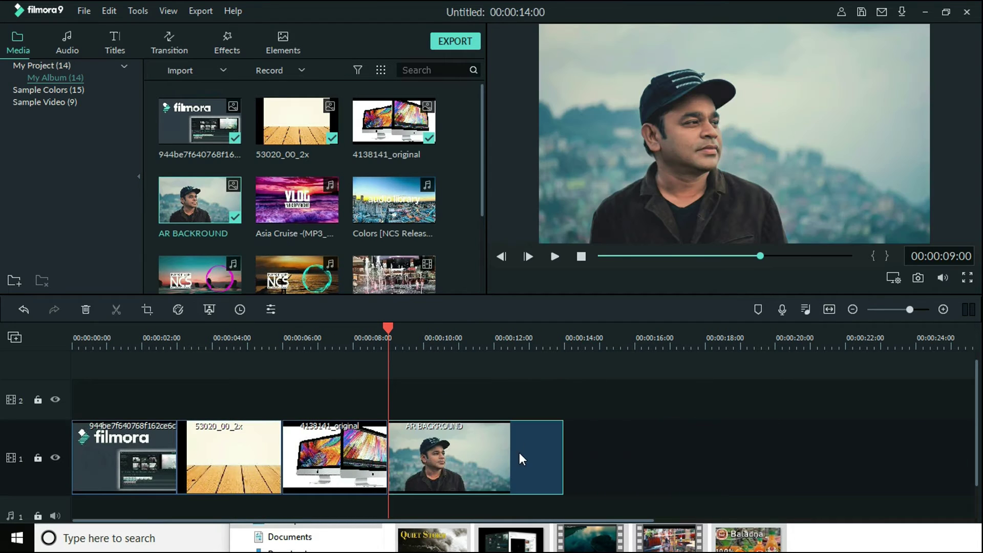
Step: Position the playhead at 00:00:12:00 and trim the end of the AR BACKROUND clip back to it
scroll(558, 347, up, 2)
click(678, 332)
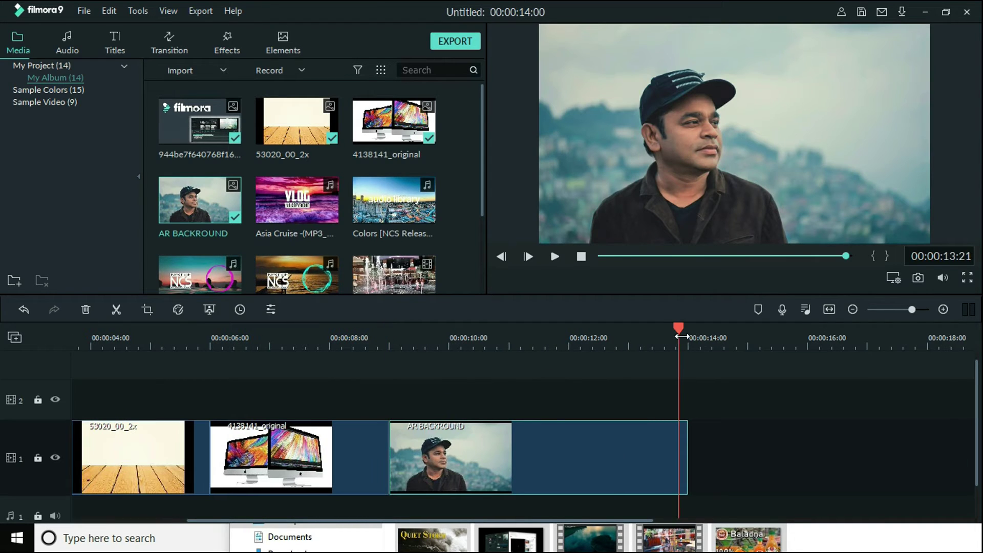
drag(678, 328, 569, 338)
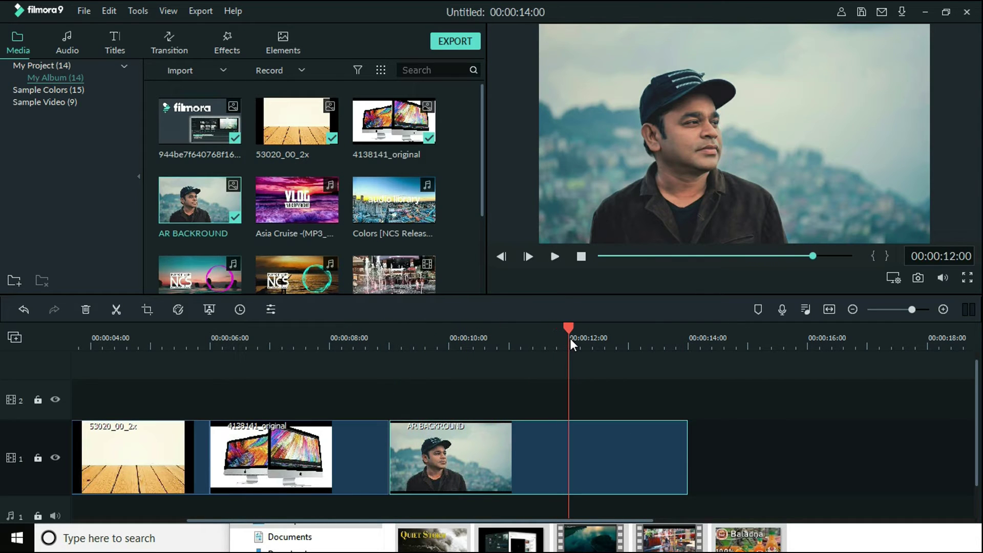
drag(688, 450, 568, 448)
Step: Play the whole sequence from the start, return to the beginning and check the filmora logo clip's framing at 00:00:01:10
drag(551, 324, 4, 327)
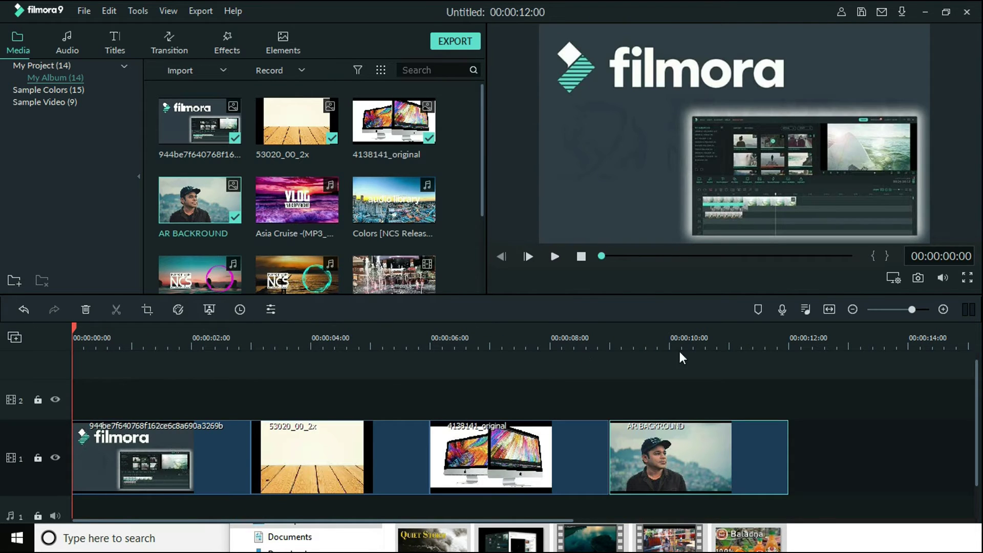
click(555, 259)
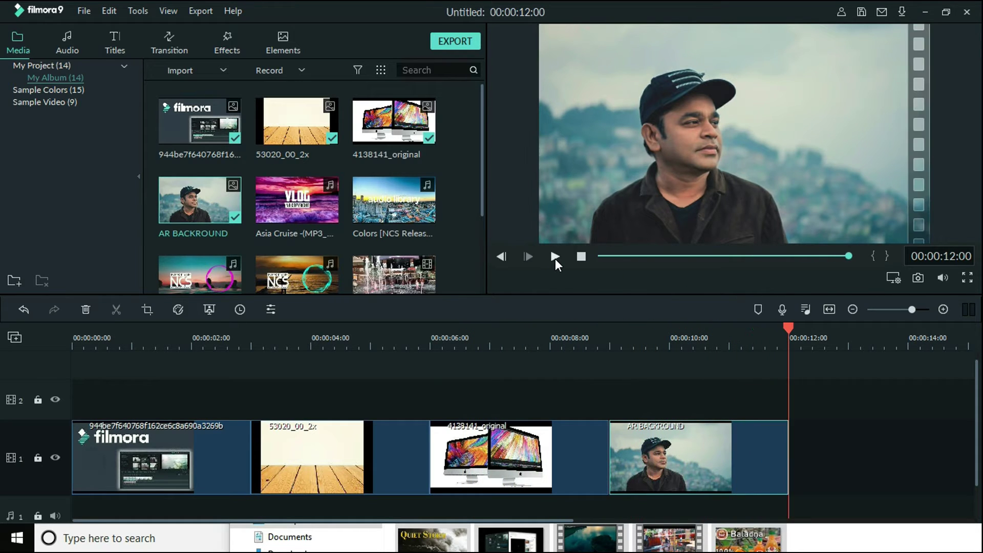
drag(789, 328, 3, 399)
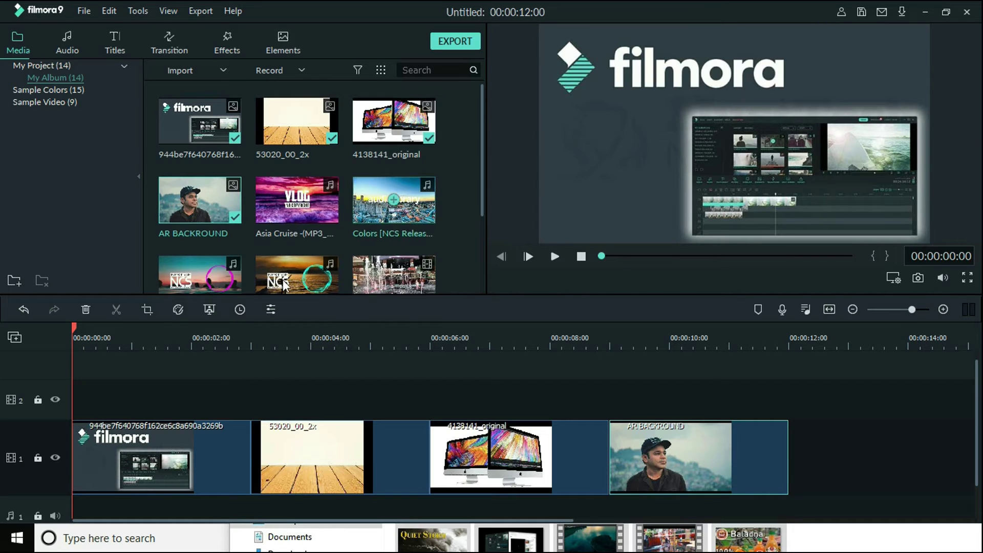
click(155, 335)
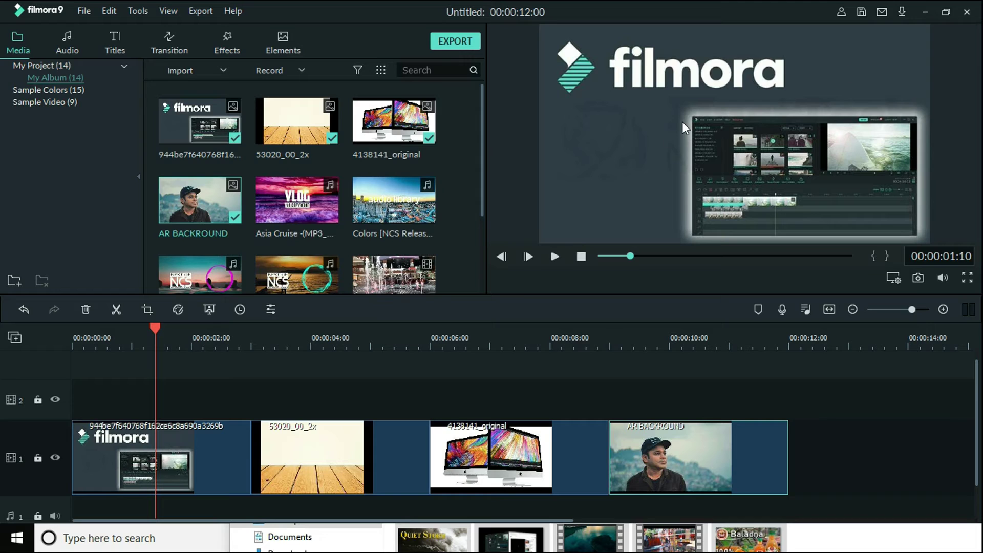
Step: Stretch the 53020_00_2x image to the frame's full width and extend its lower edge slightly beyond the frame
click(299, 466)
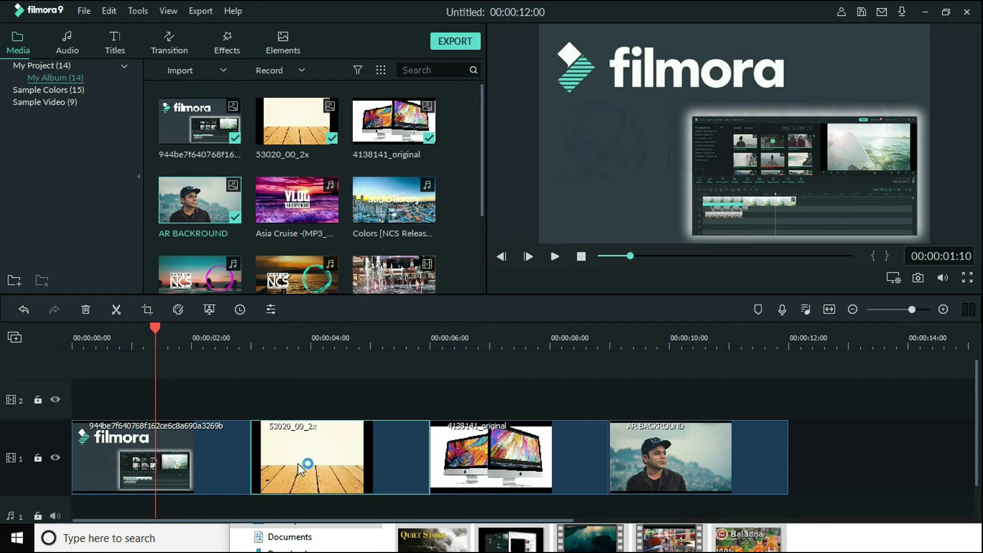
click(313, 338)
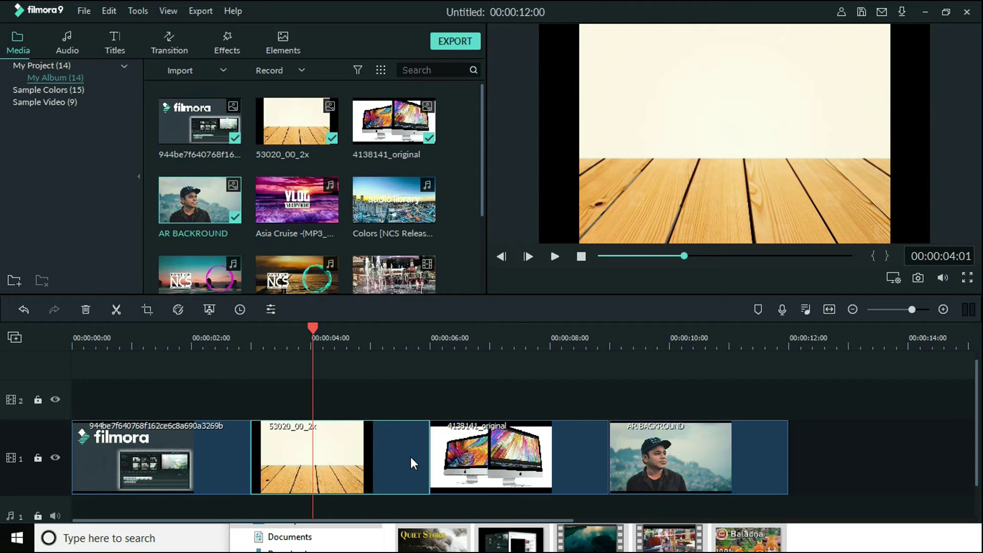
double_click(616, 180)
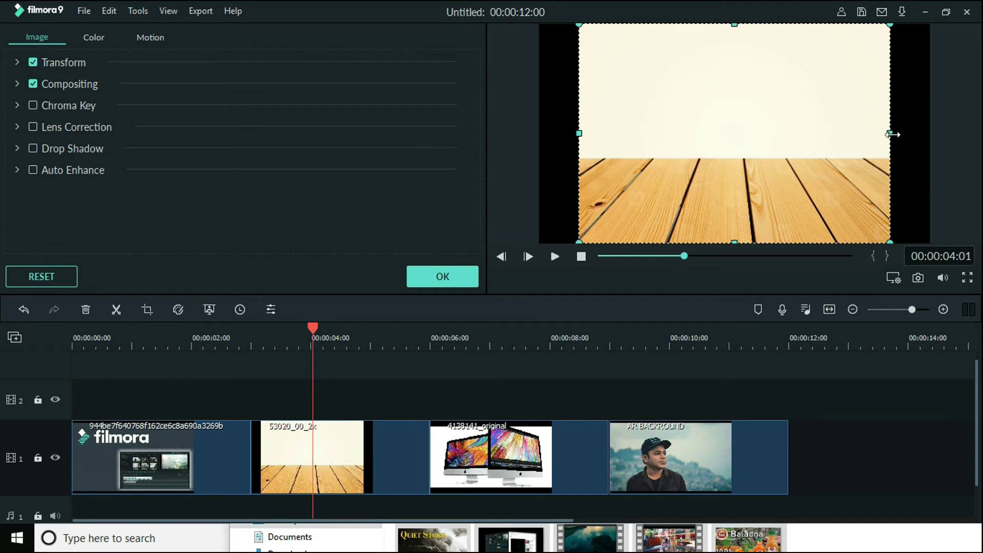
drag(578, 133, 539, 133)
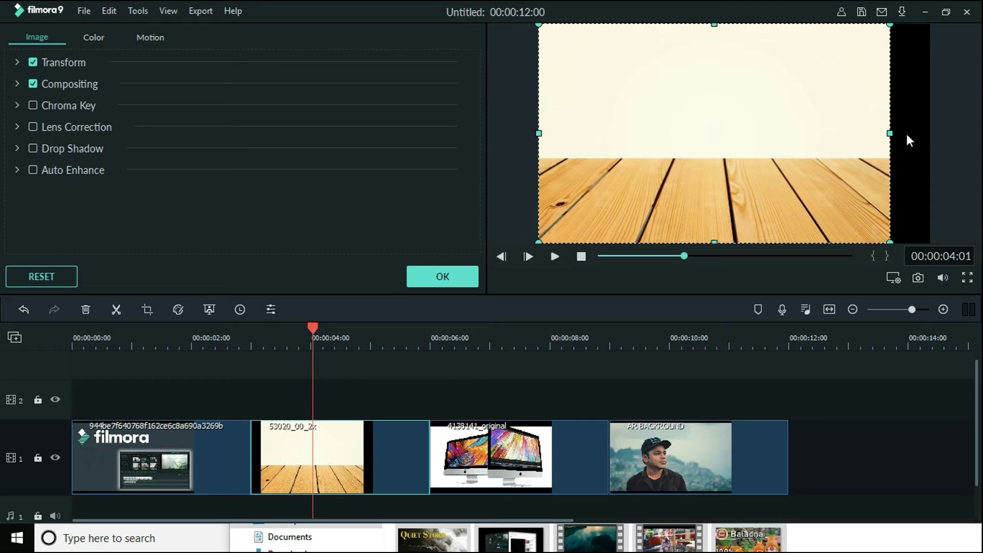
drag(891, 133, 931, 134)
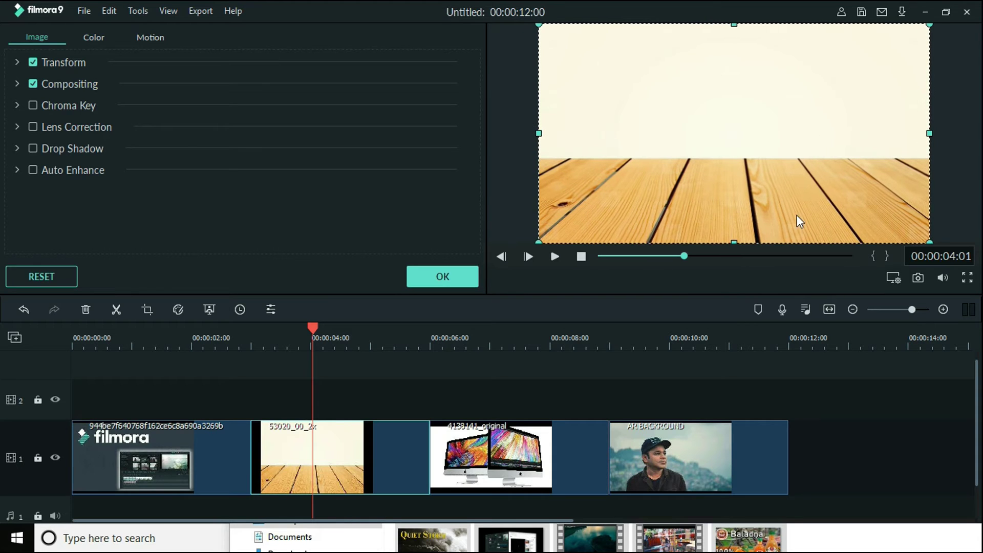
drag(732, 242, 736, 266)
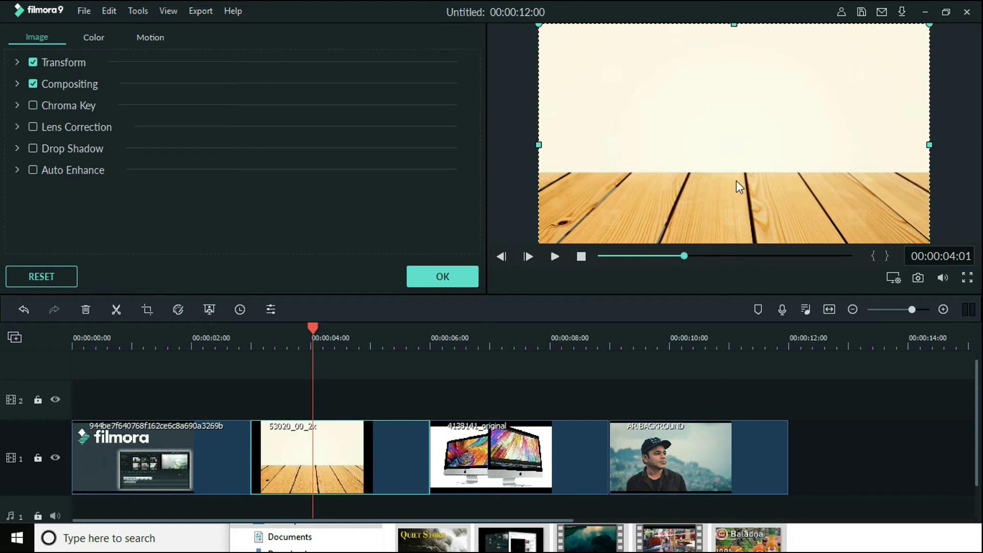
Step: Stretch the 4138141_original image vertically so it covers the black bands above and below it
click(511, 336)
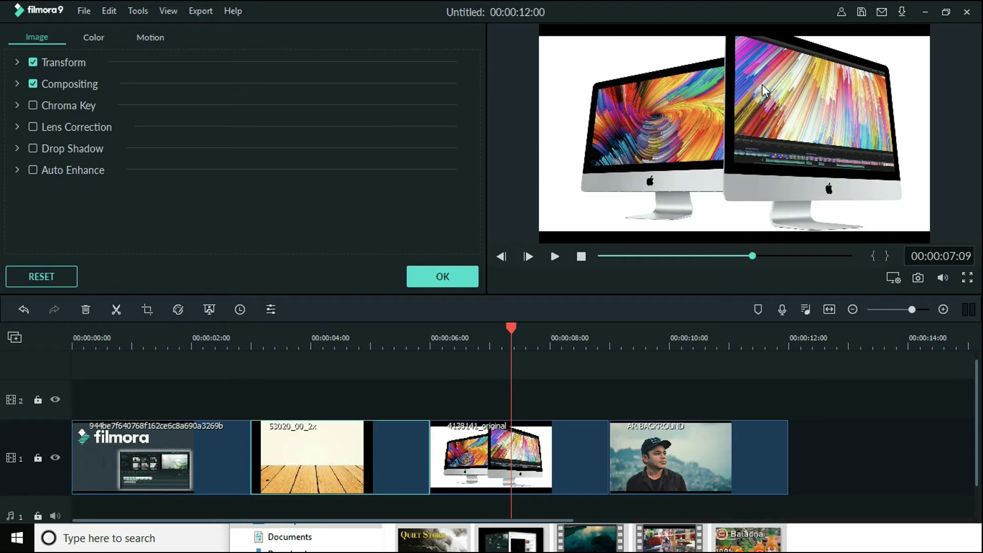
click(620, 173)
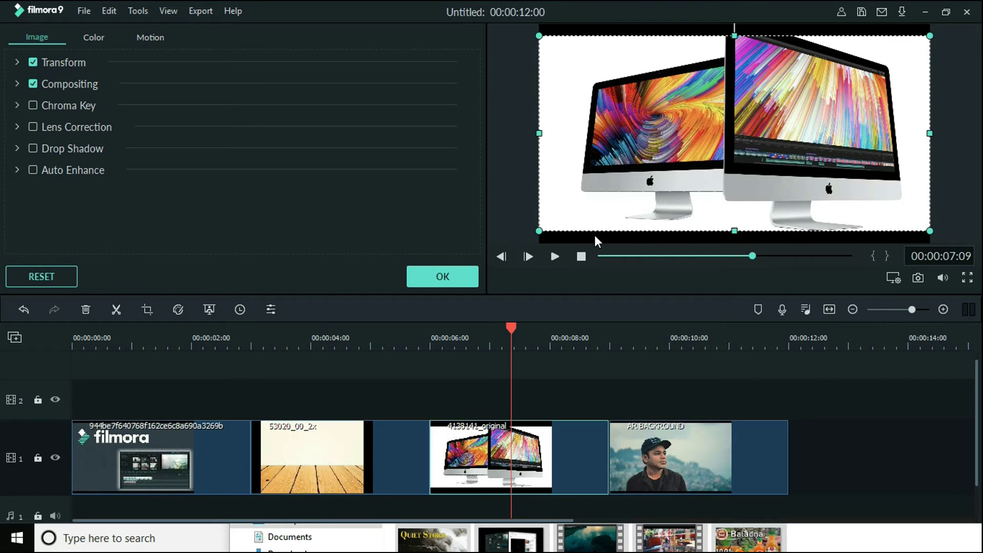
drag(735, 34, 736, 25)
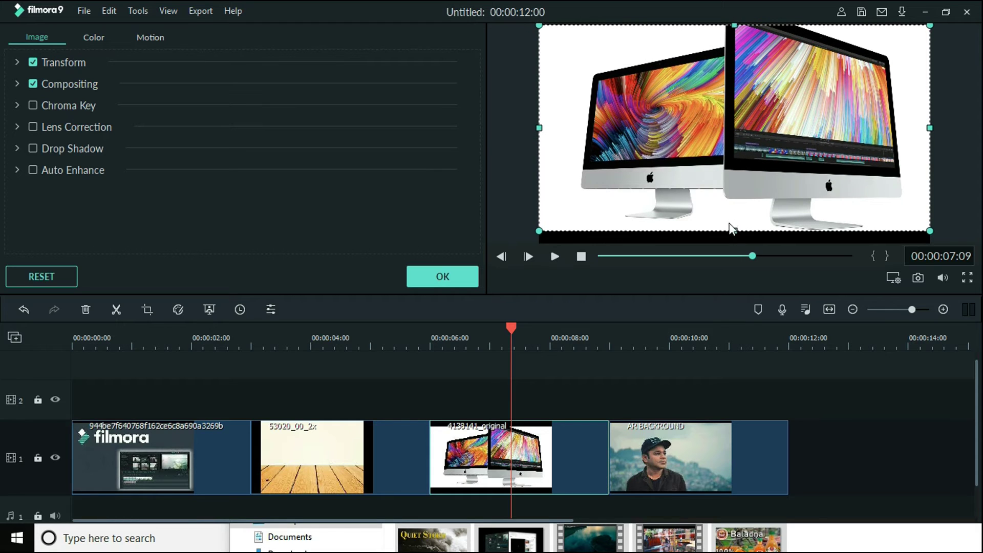
drag(735, 227, 735, 241)
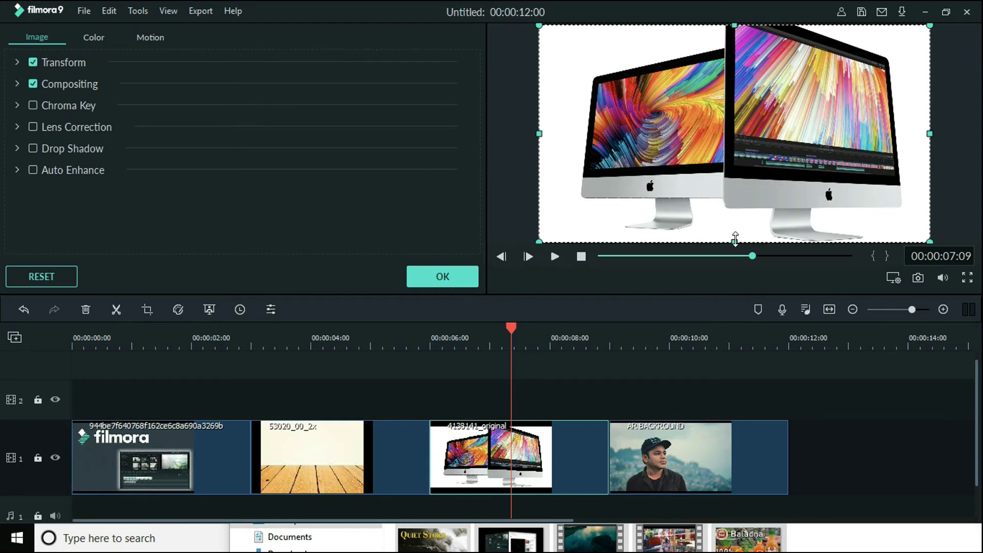
Step: Check the AR BACKROUND clip's framing, play the sequence from the start, return to 00:00:00:00 and accept the image settings
click(715, 333)
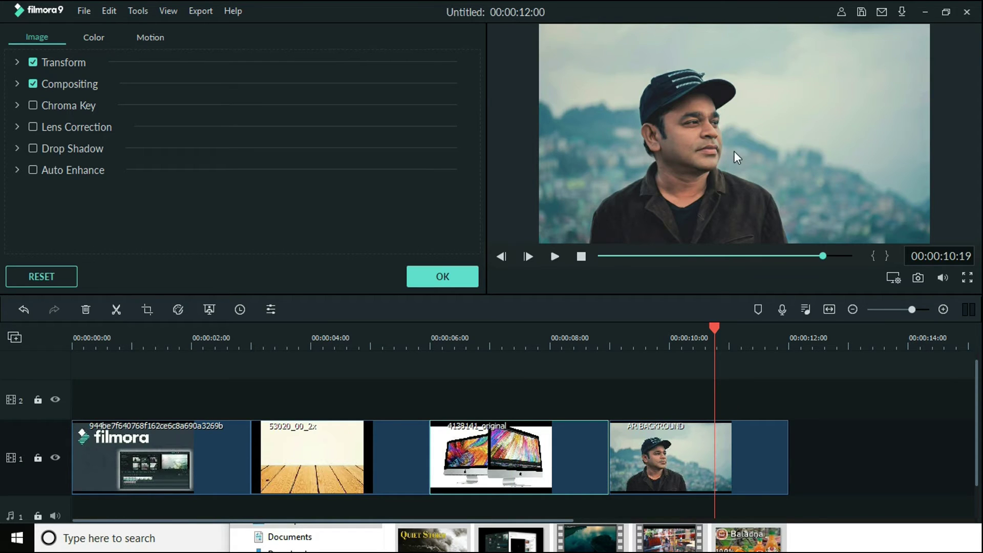
drag(716, 330, 2, 439)
drag(813, 336, 660, 337)
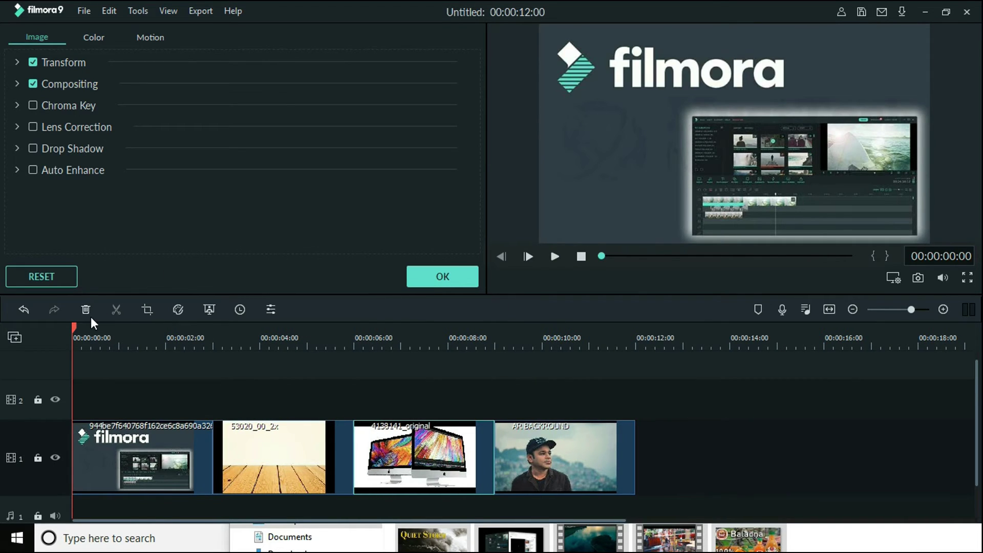
key(space)
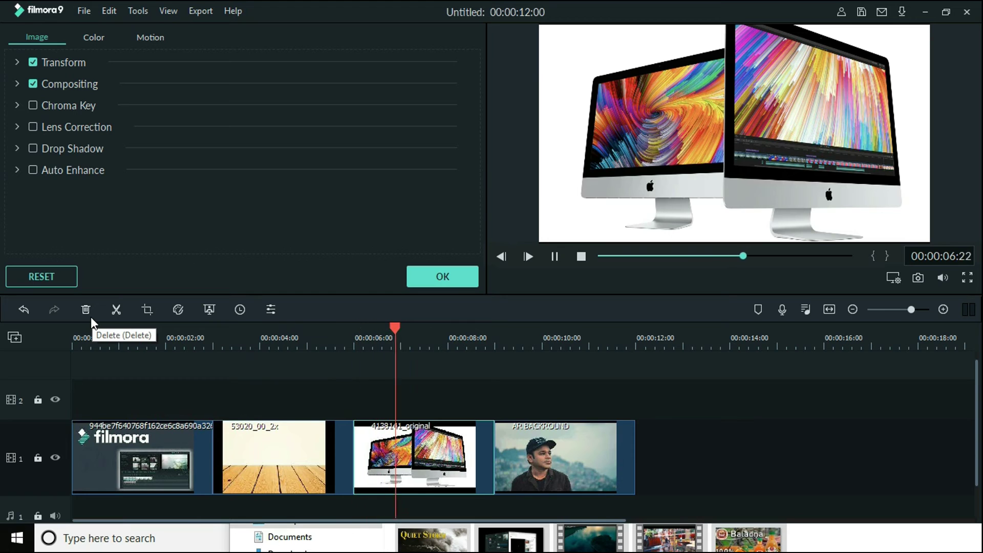
key(space)
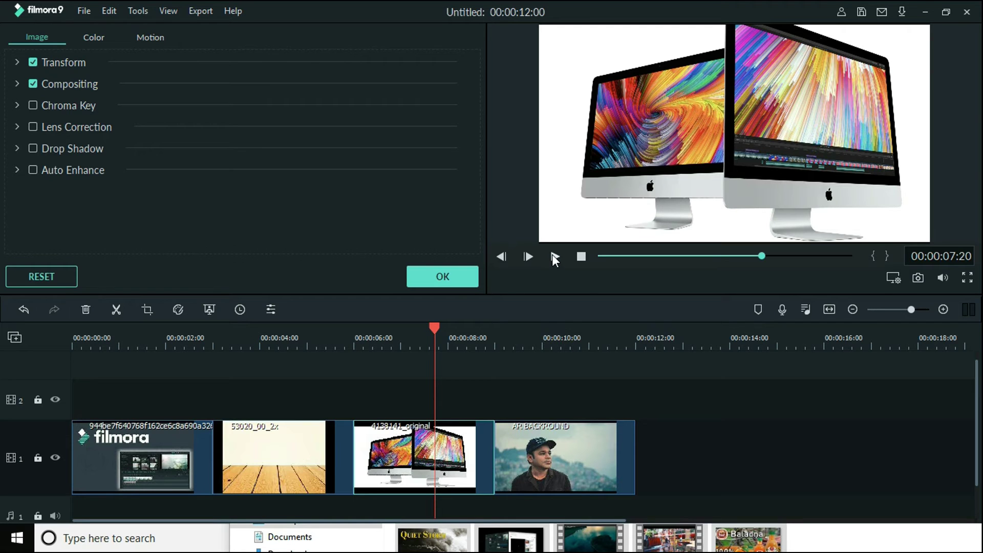
drag(432, 326, 72, 336)
click(437, 287)
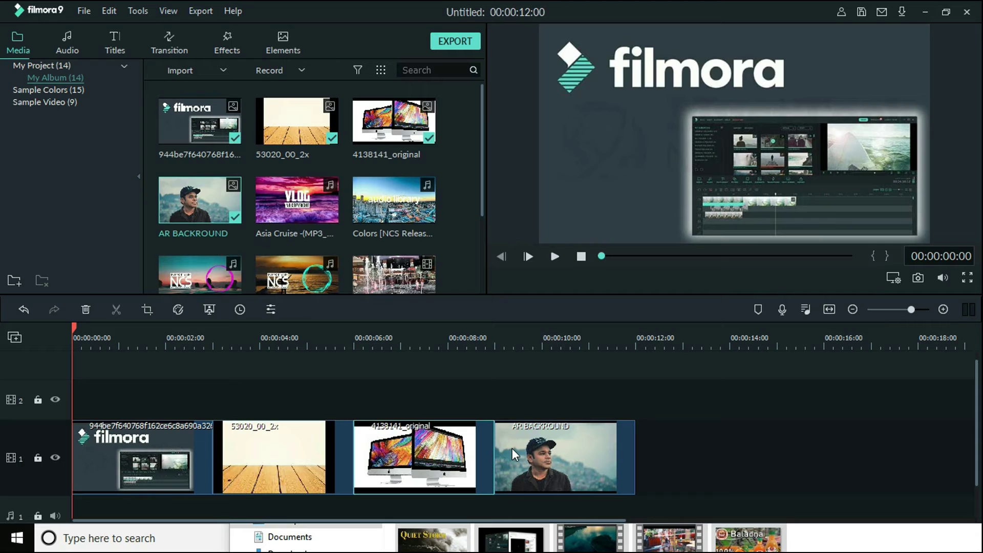
Step: Play across the cut between the filmora logo and 53020_00_2x clips, and bring the playhead back to 00:00:02:03
drag(978, 387, 978, 422)
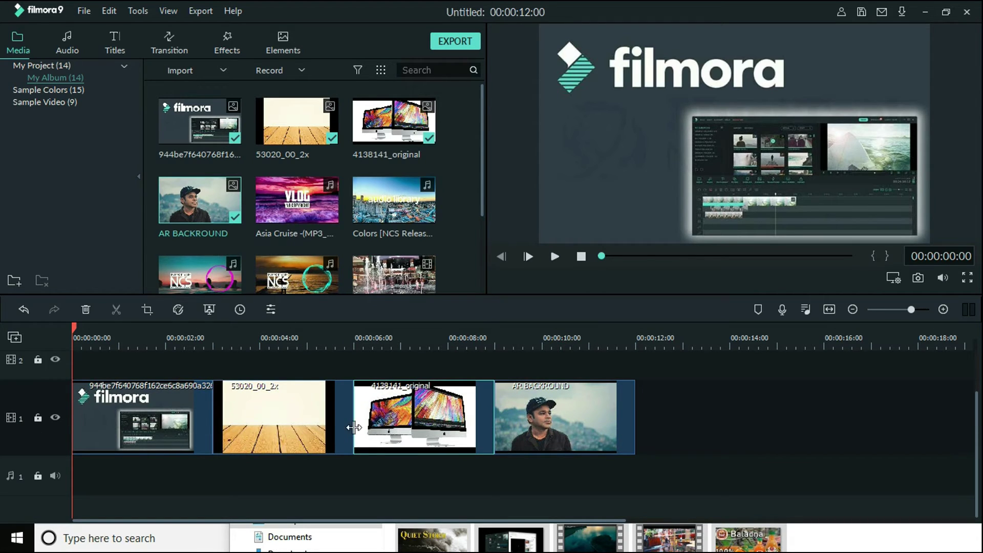
click(200, 330)
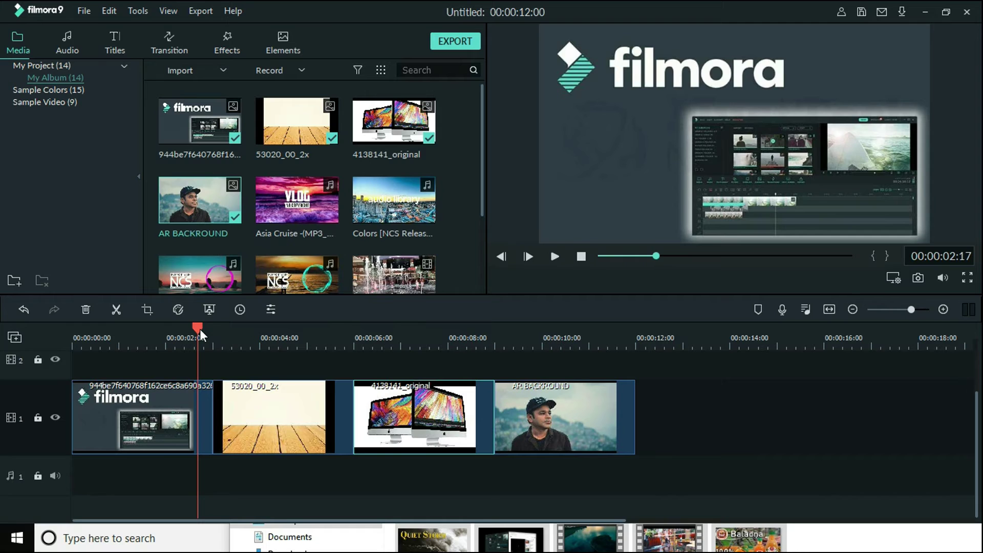
key(space)
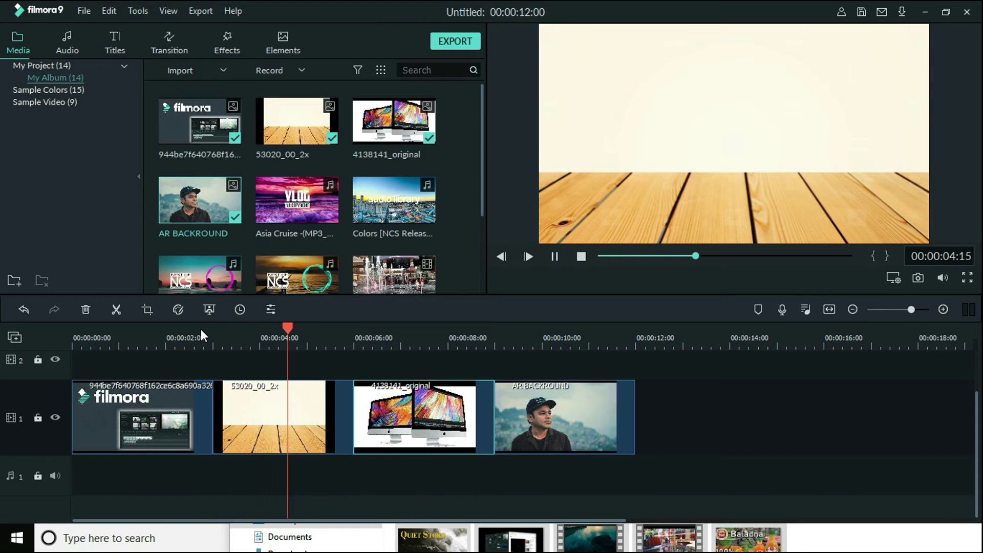
click(388, 329)
drag(387, 330, 173, 345)
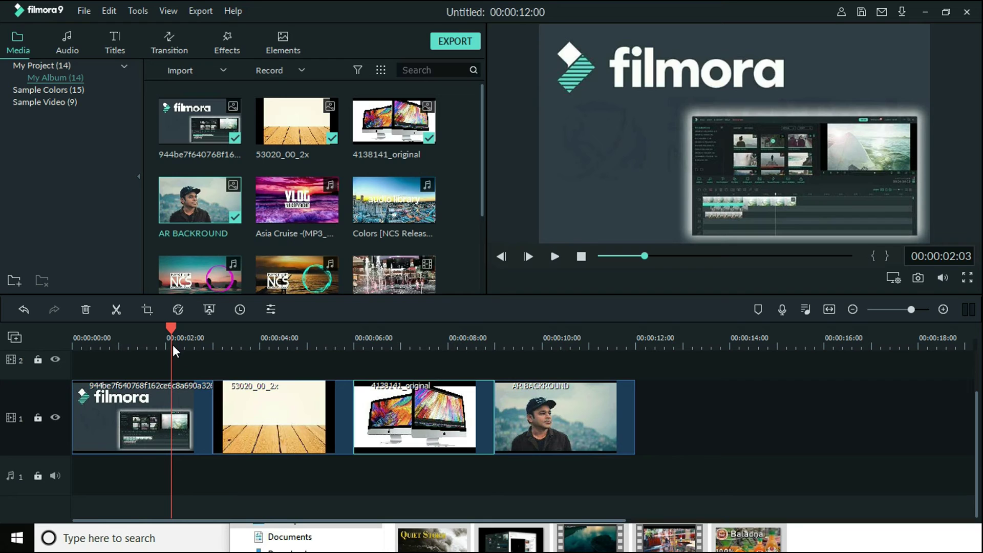
Step: Find Cross Roll 10 among all transitions and apply it to the three cuts between the four image clips
click(172, 43)
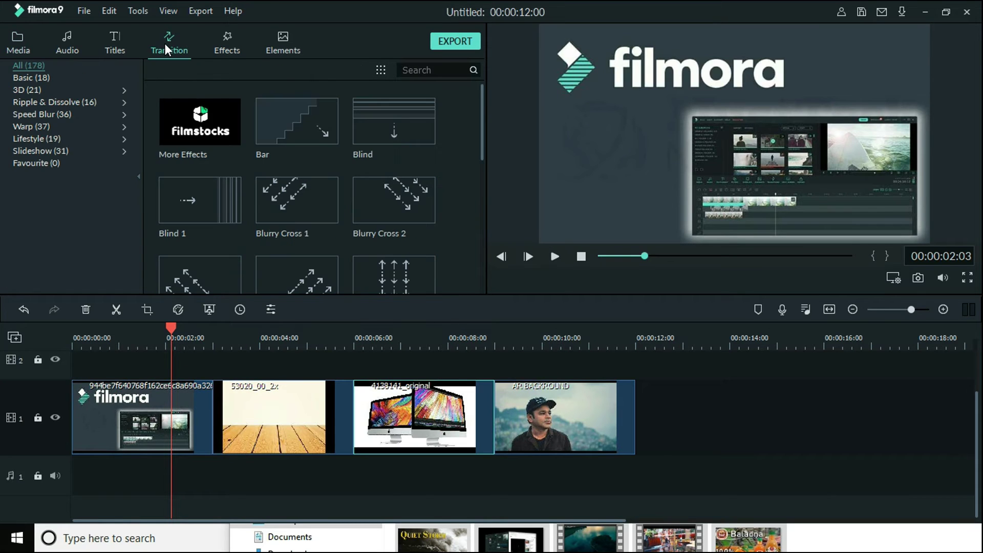
click(27, 79)
click(27, 89)
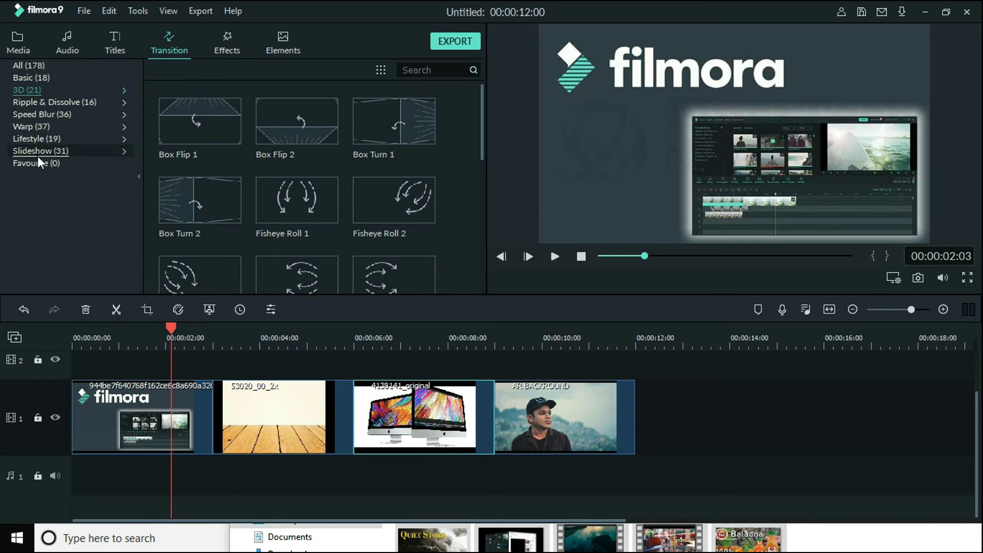
click(41, 65)
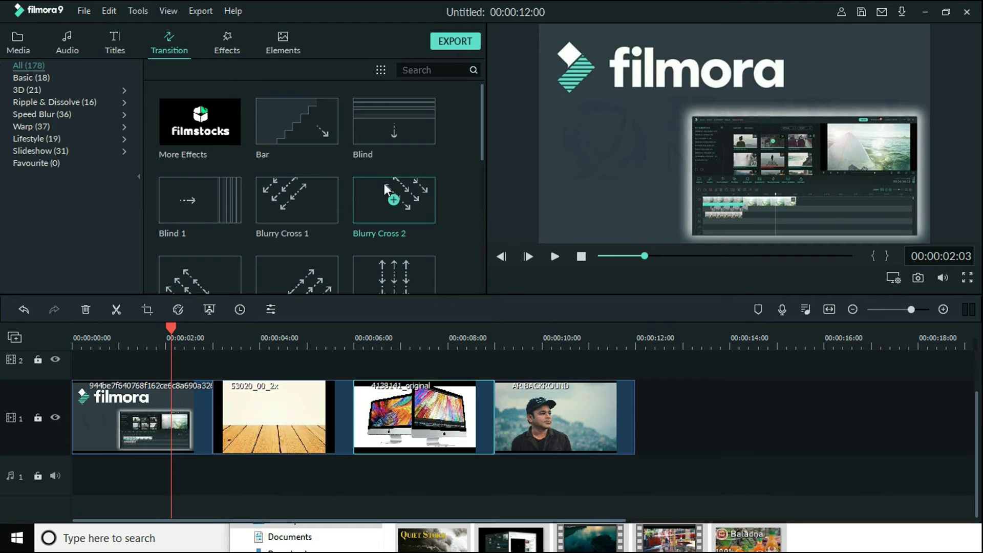
drag(482, 106, 484, 241)
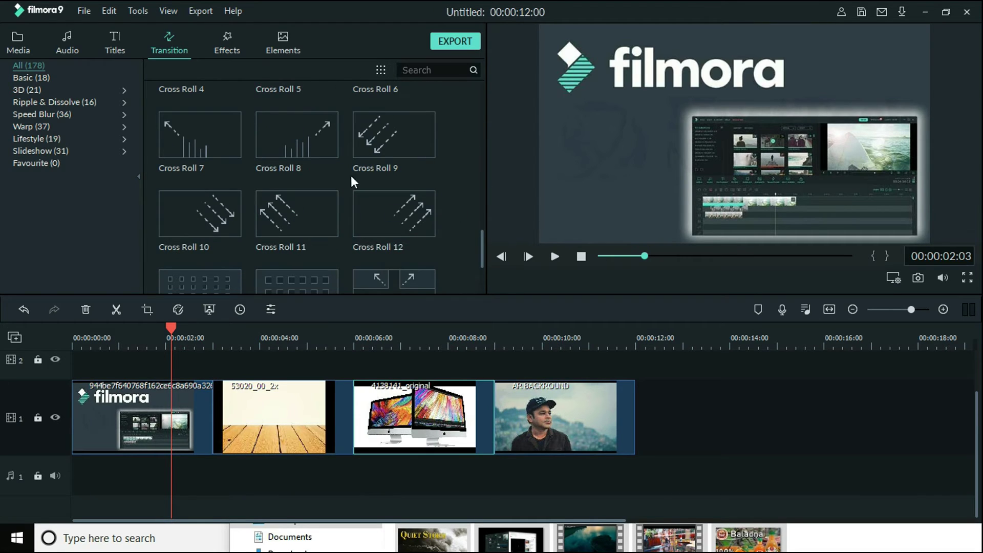
drag(180, 213, 210, 428)
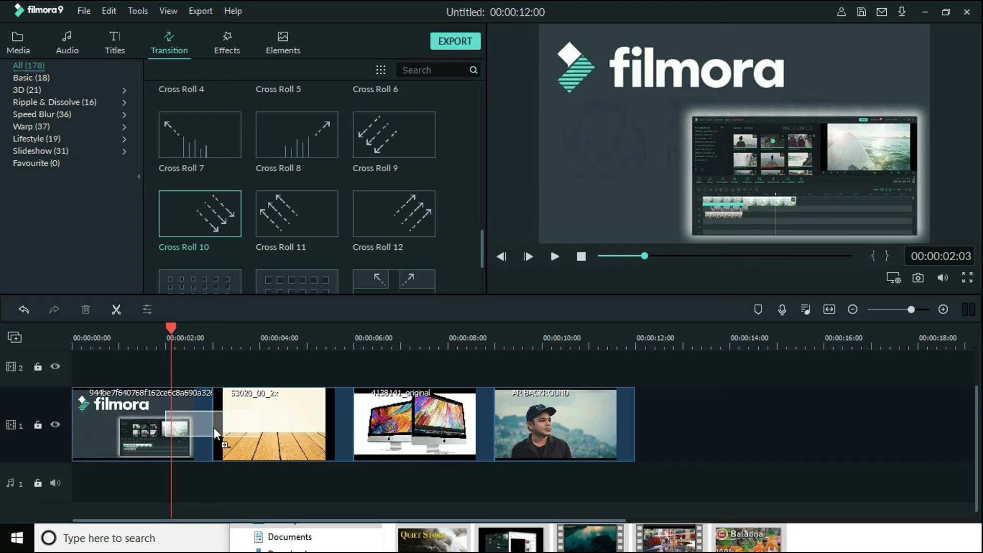
drag(214, 428, 214, 428)
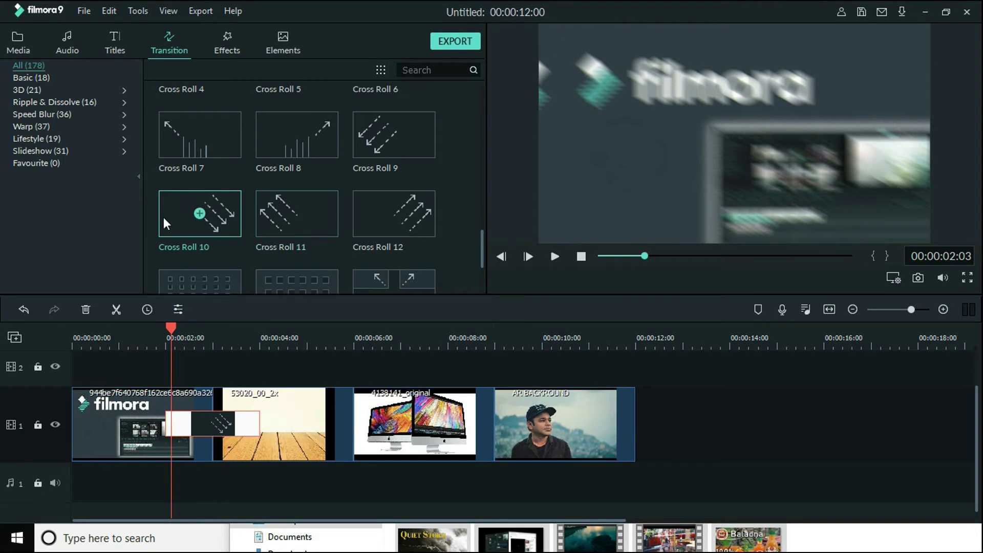
drag(176, 219, 349, 425)
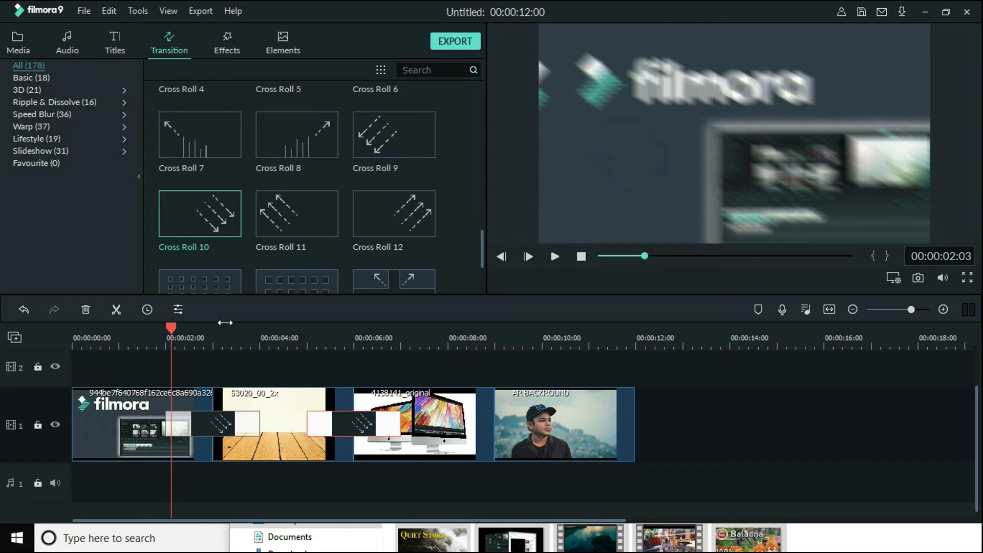
drag(182, 216, 487, 429)
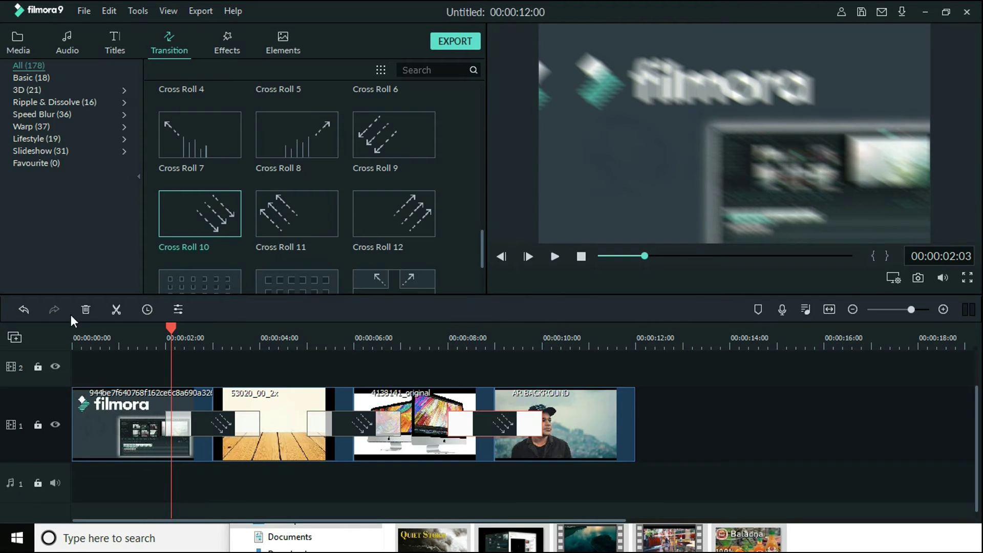
Step: Play the sequence from 00:00:01:20 through all three Cross Roll 10 transitions and bring the playhead back to 00:00:03:02
drag(172, 327, 155, 358)
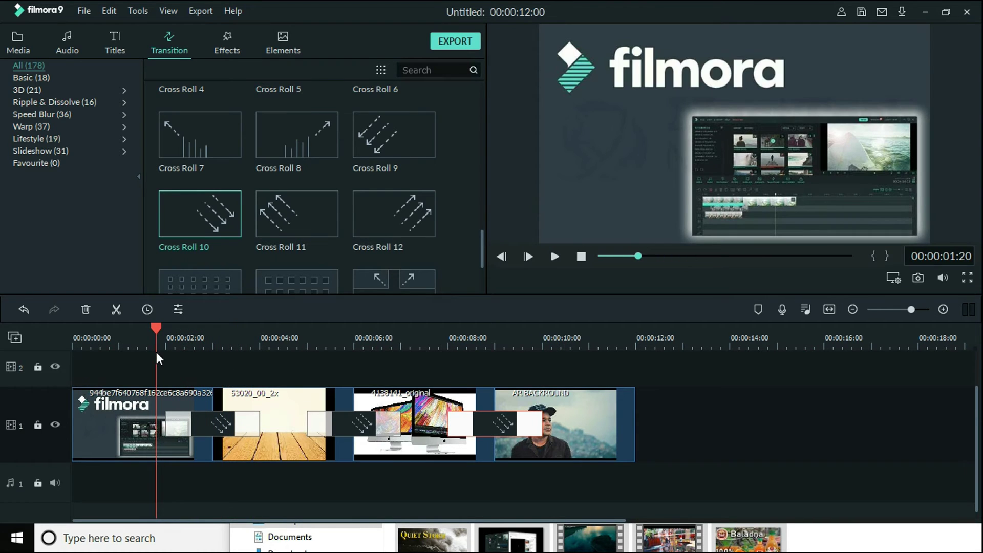
key(space)
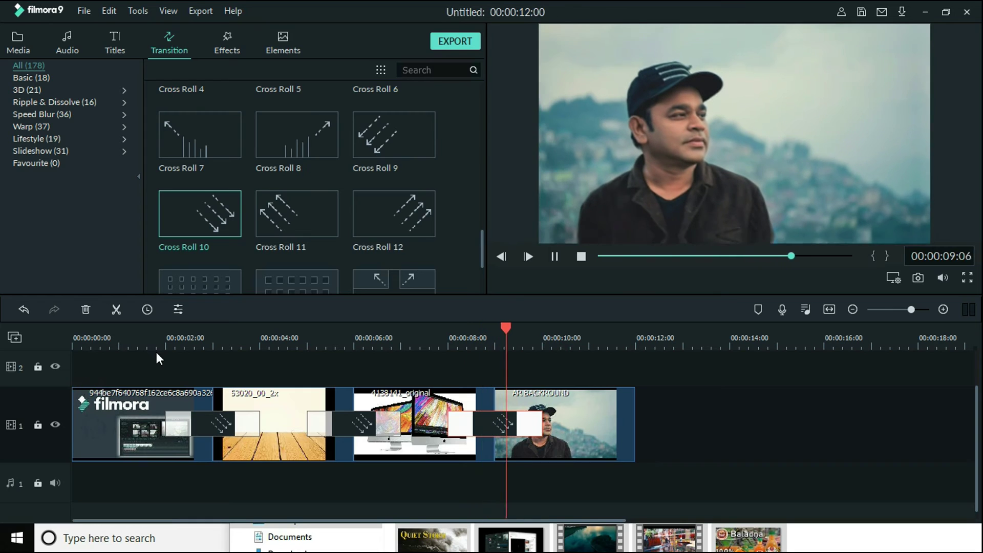
key(space)
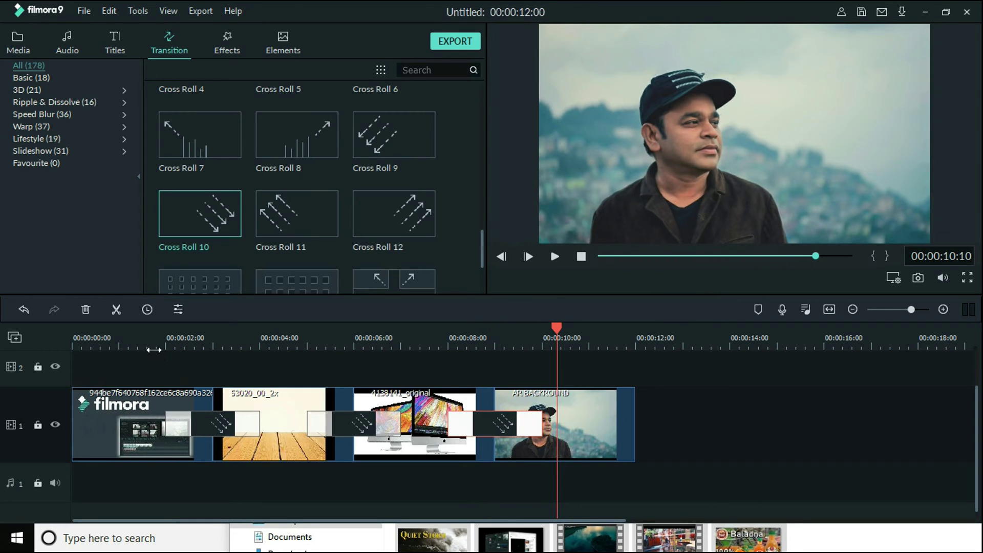
drag(557, 327, 219, 357)
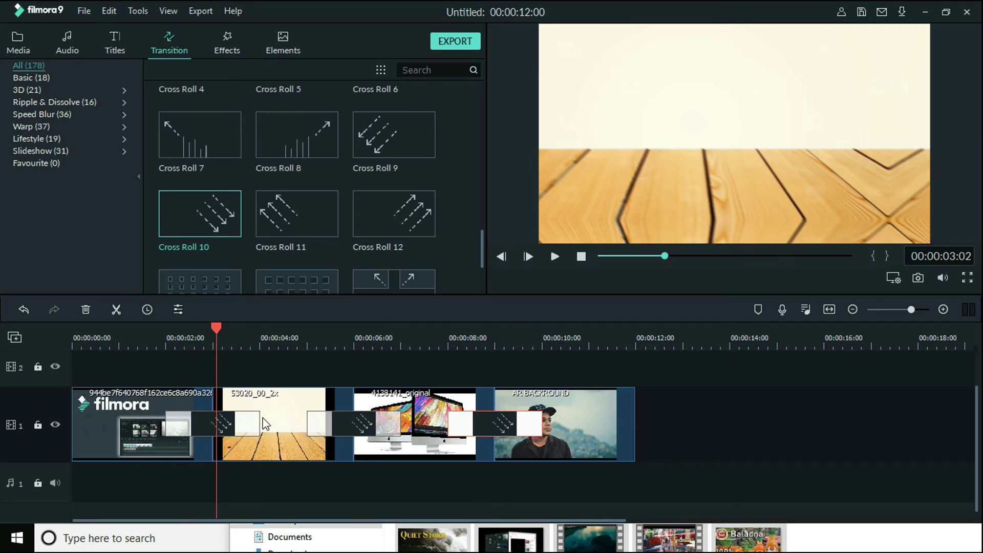
Step: Set the duration of the transition between the filmora logo and 53020_00_2x clips to 00:00:01:00
double_click(247, 425)
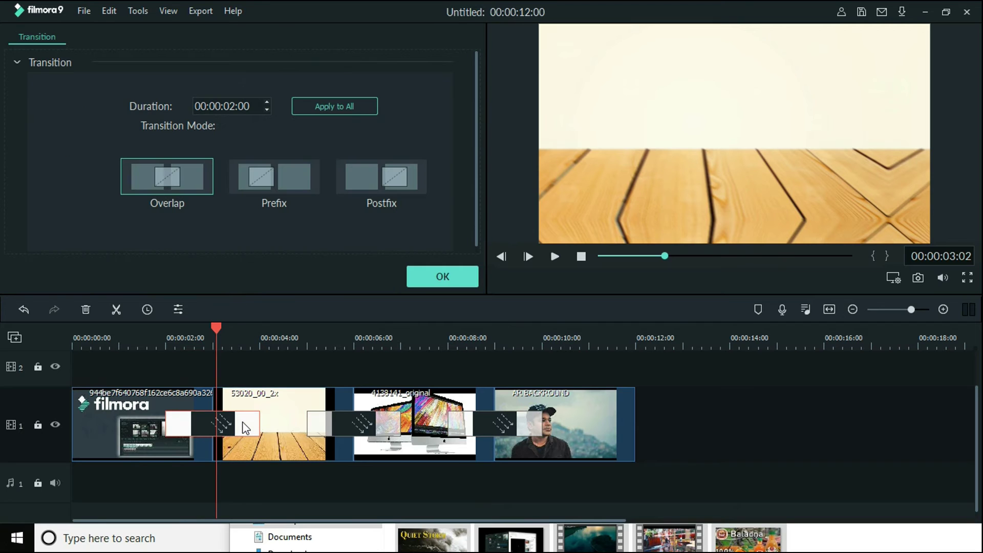
click(227, 105)
text(01)
key(Return)
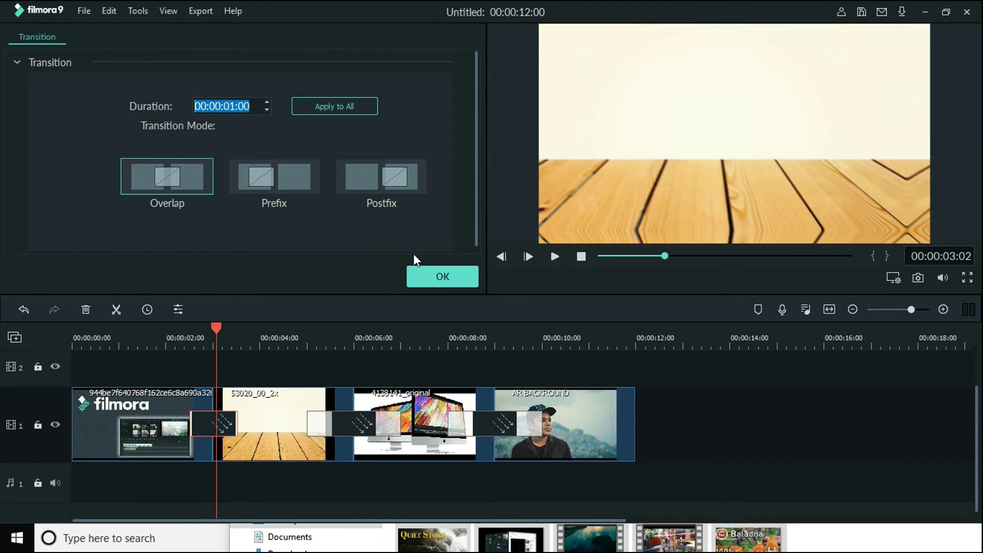
click(438, 278)
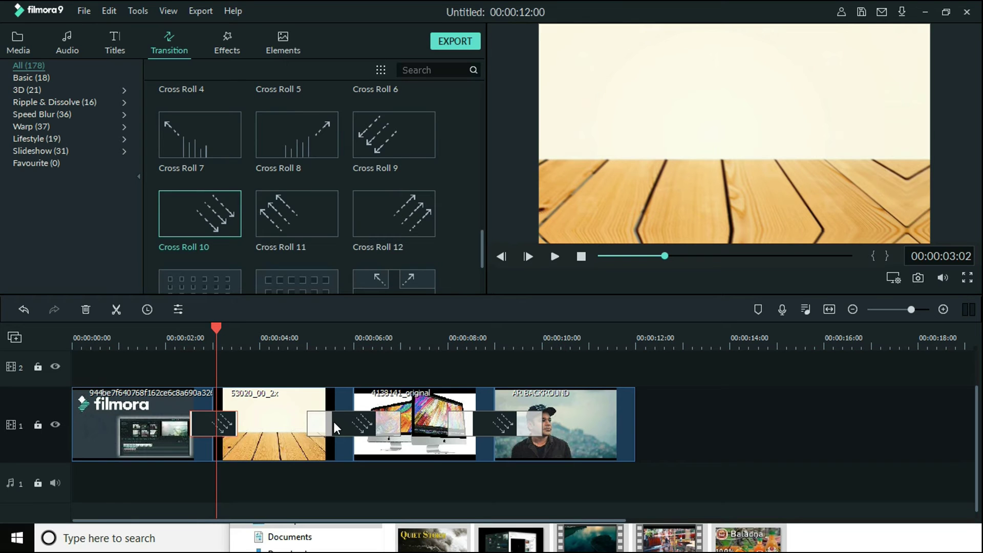
Step: Apply the first transition's one-second duration to all transitions, undo it once and apply it to all again
drag(219, 325, 207, 327)
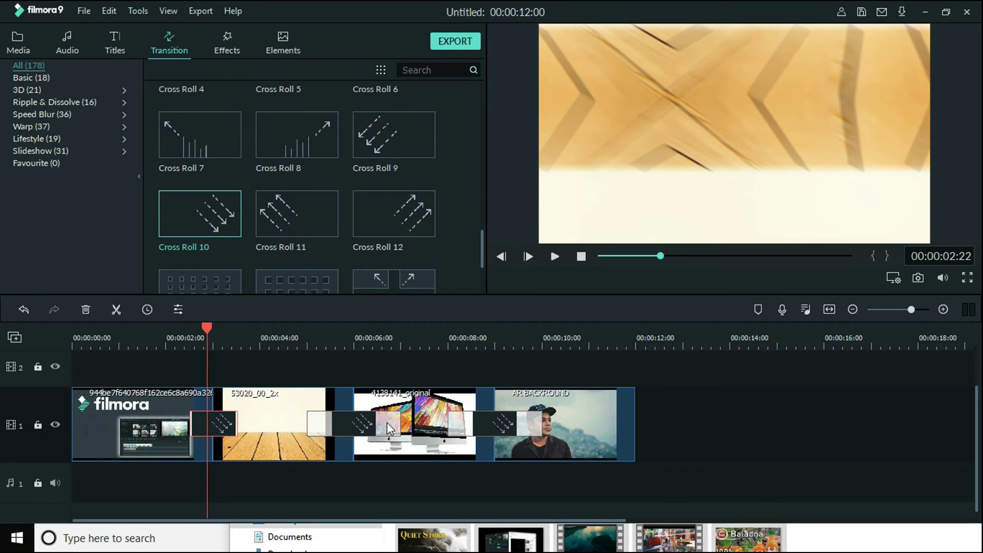
double_click(230, 428)
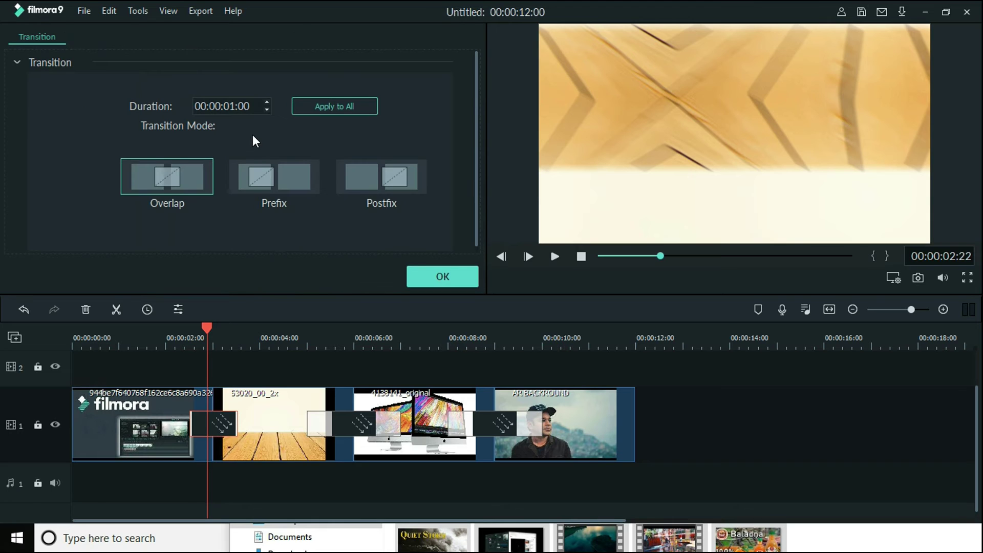
click(336, 102)
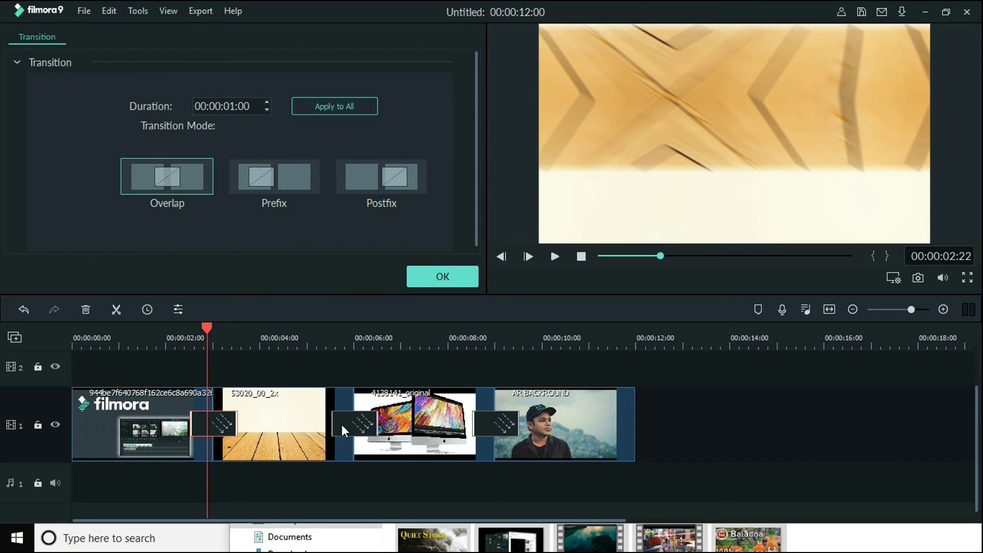
click(24, 308)
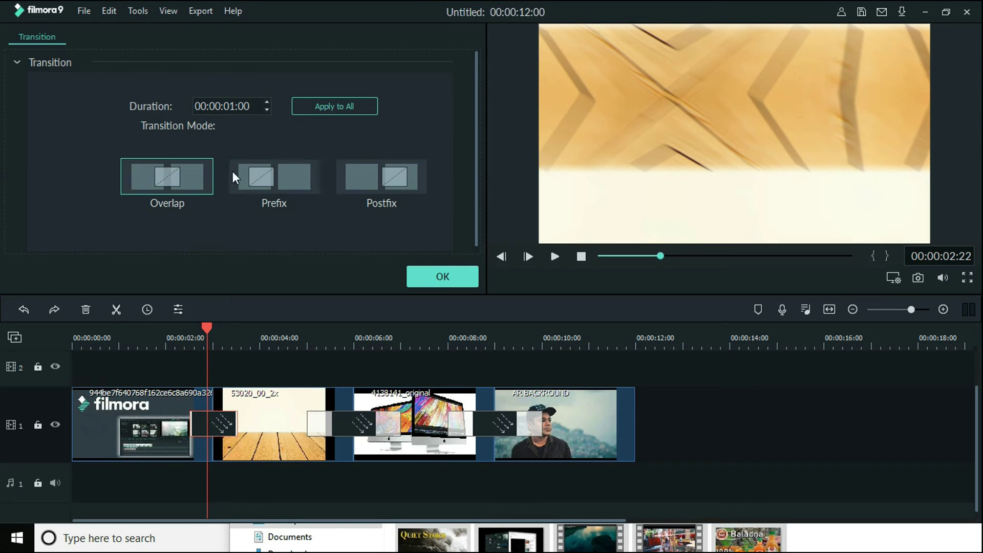
click(356, 109)
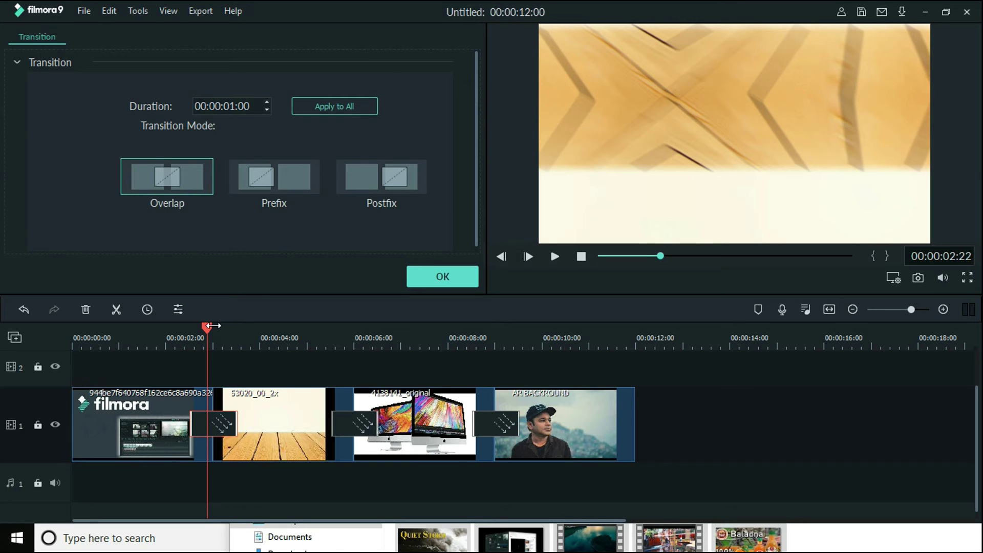
Step: Play the sequence from just before the first transition until 00:00:09:20 and accept the transition settings
drag(207, 327, 179, 330)
key(space)
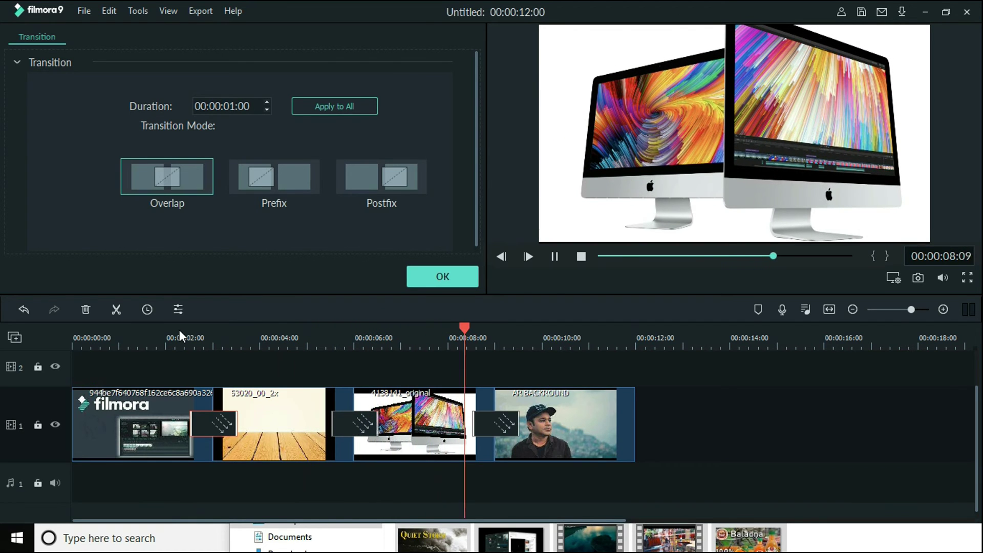
key(space)
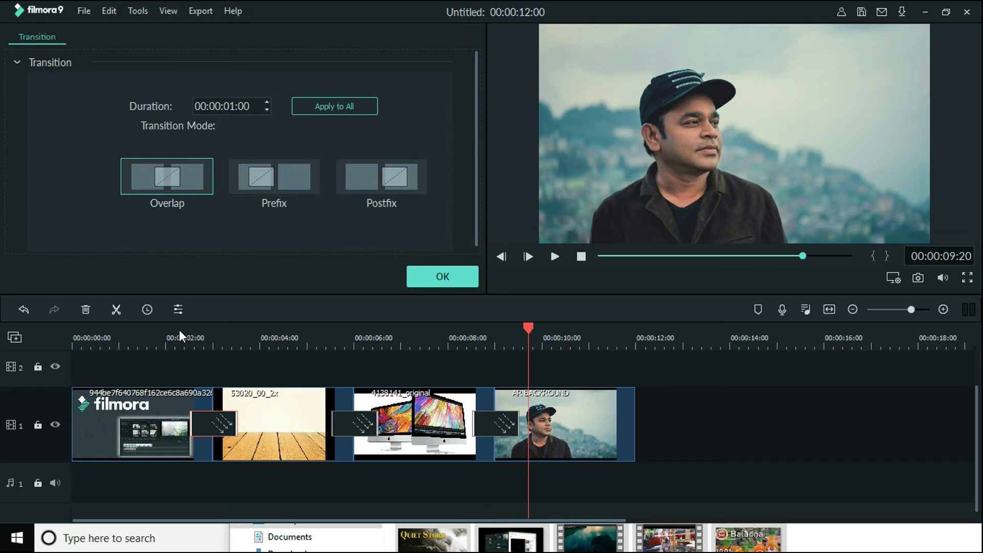
click(459, 275)
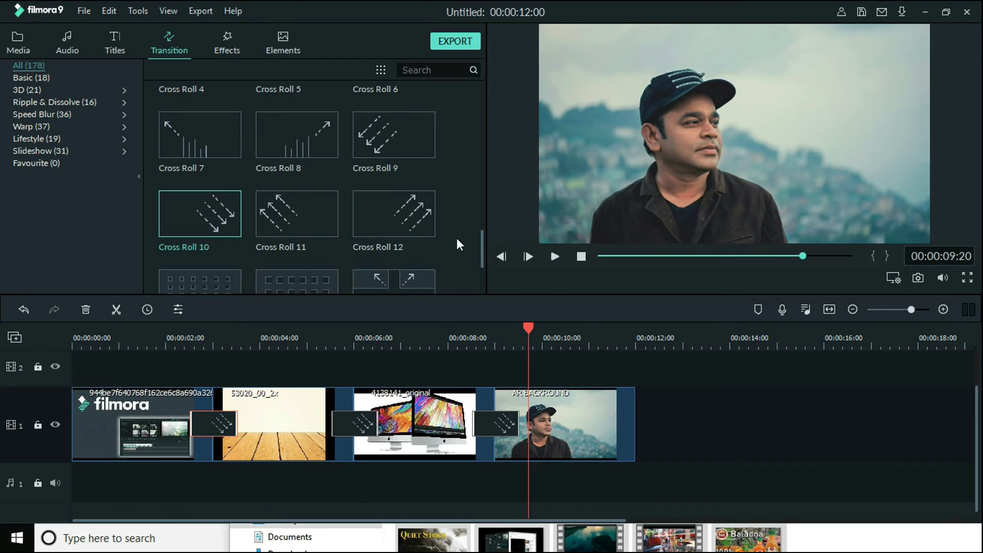
Step: Review the first transition's duration and mode settings, accept them and place the playhead at 00:00:01:07
drag(527, 328, 215, 416)
double_click(199, 426)
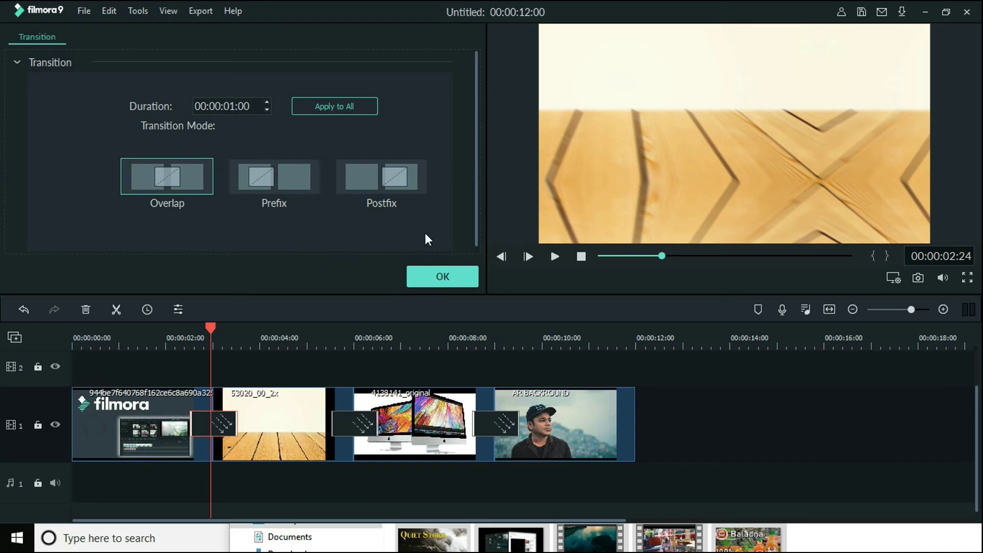
click(436, 279)
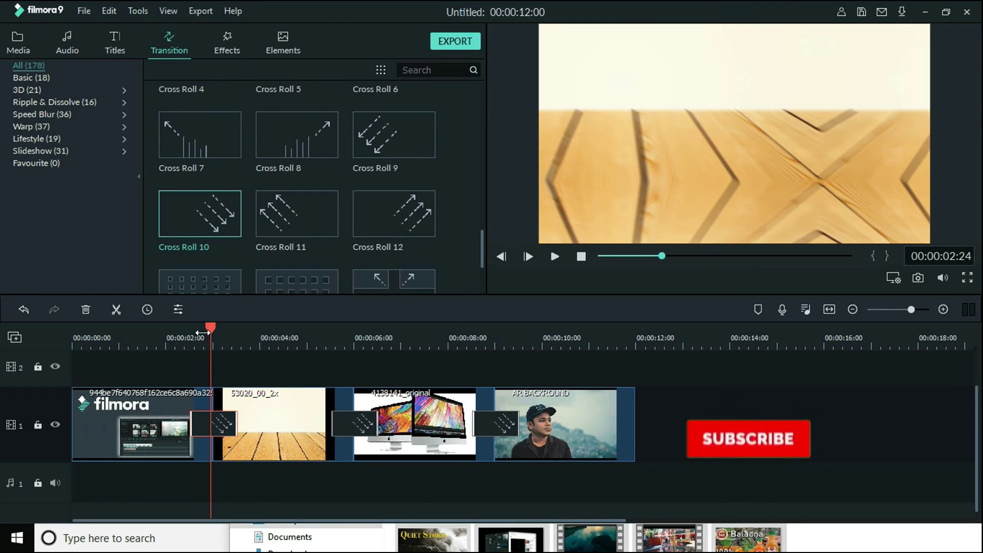
drag(211, 327, 132, 333)
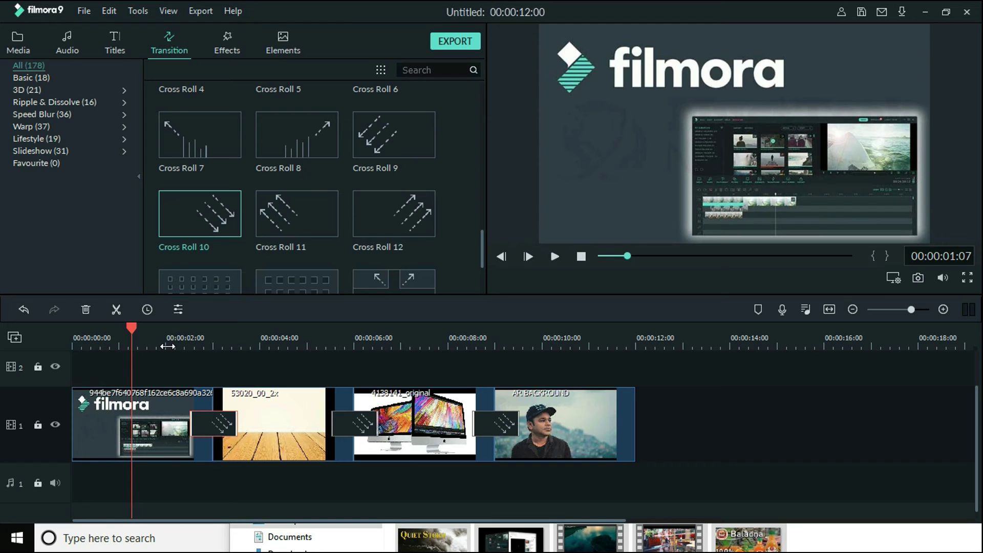
Step: Add the 4138141_original image to video track 2 at the timeline start and trim it to the end of the filmora logo clip
click(16, 46)
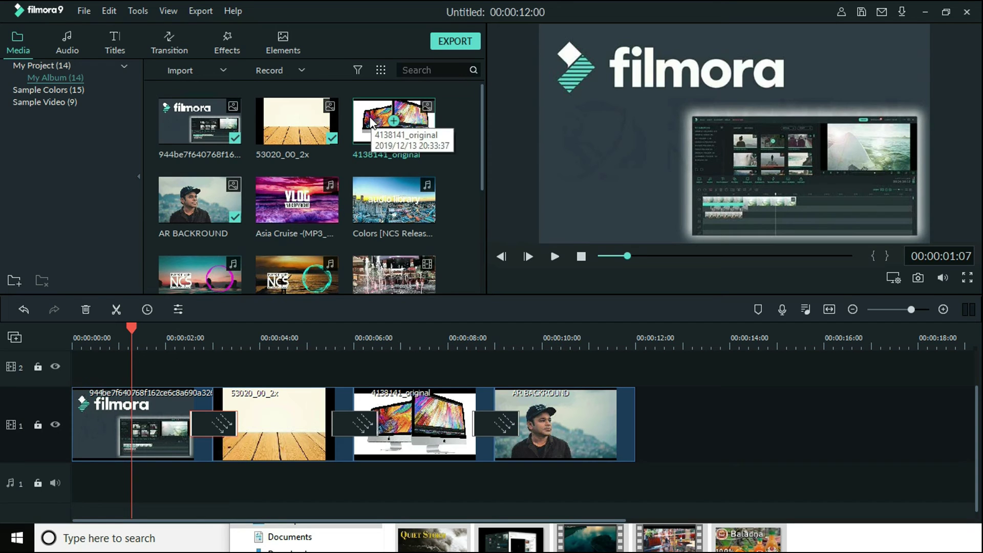
drag(370, 124, 80, 391)
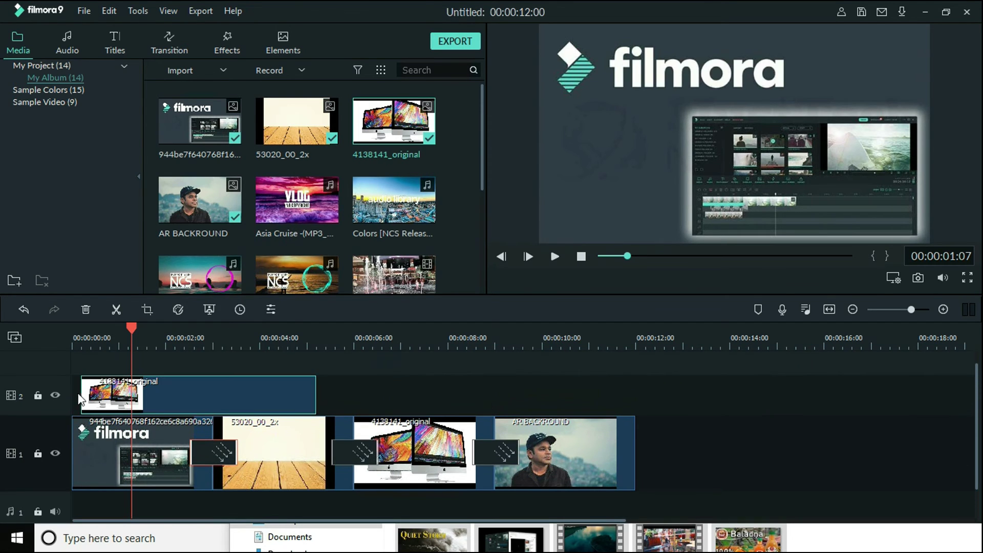
mouse_move(187, 392)
mouse_down()
mouse_move(174, 391)
mouse_move(195, 393)
mouse_move(176, 395)
mouse_up()
scroll(176, 394, up, 2)
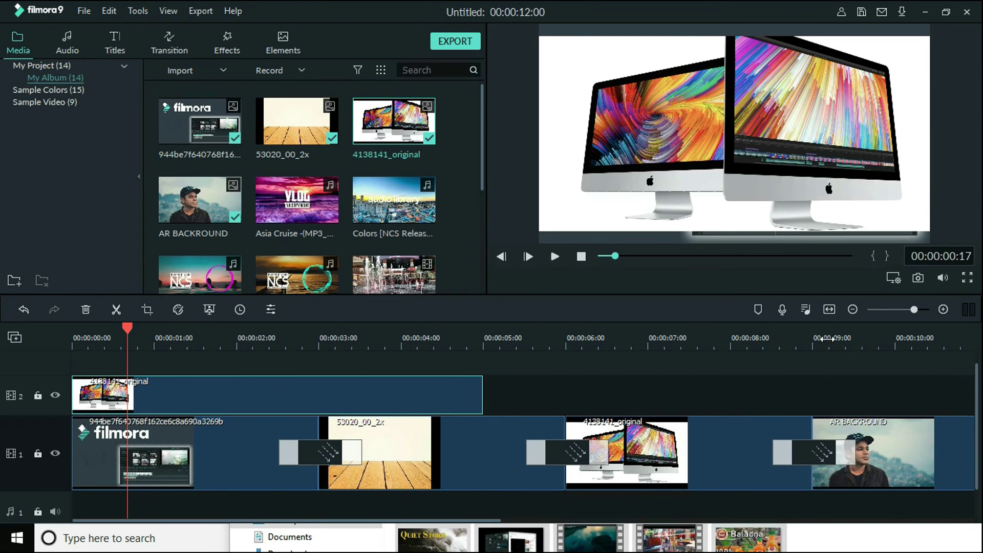
scroll(621, 346, down, 1)
scroll(621, 347, down, 1)
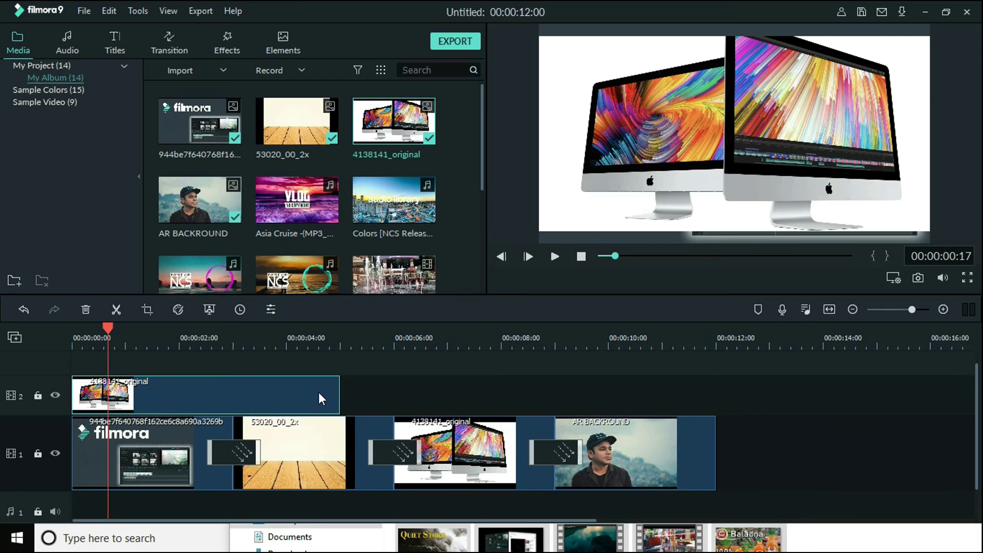
drag(339, 393, 232, 400)
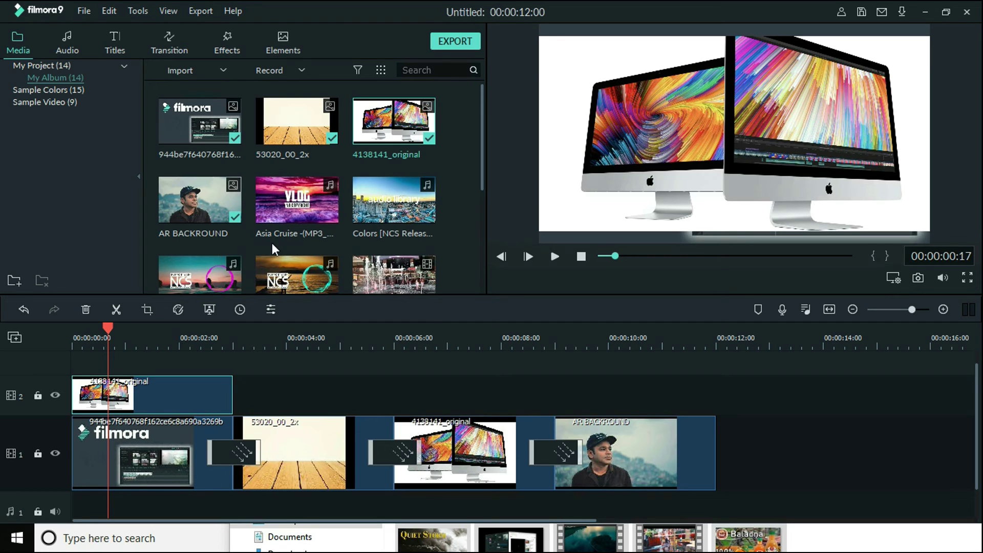
Step: Lock video track 1 and shrink the overlay 4138141_original image to about 40% of the frame width in the frame's lower-left area
double_click(638, 222)
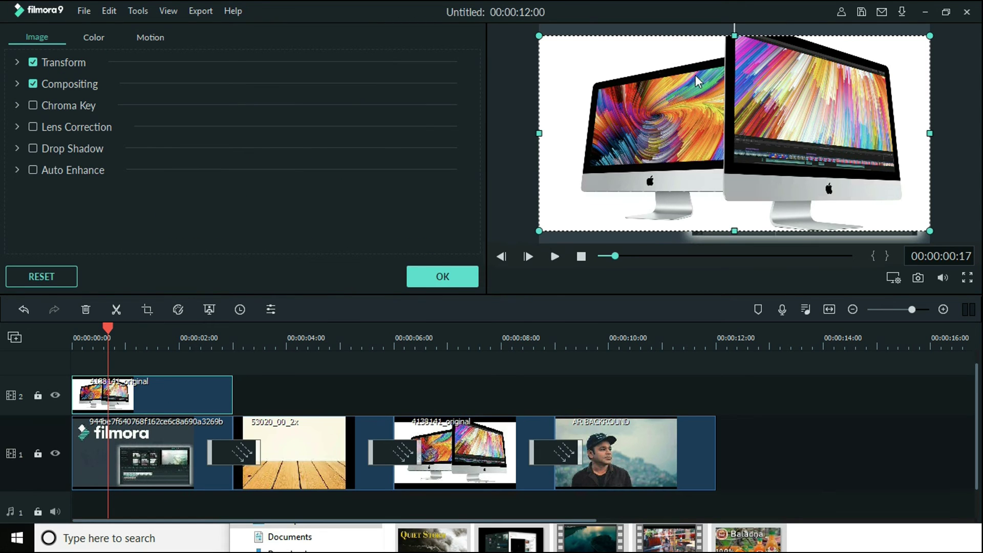
click(38, 453)
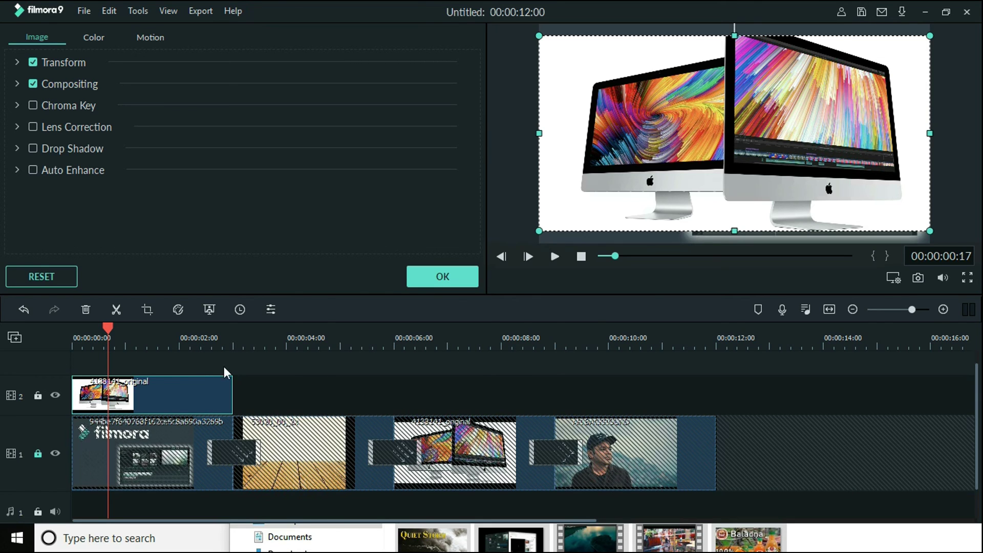
drag(932, 35, 775, 112)
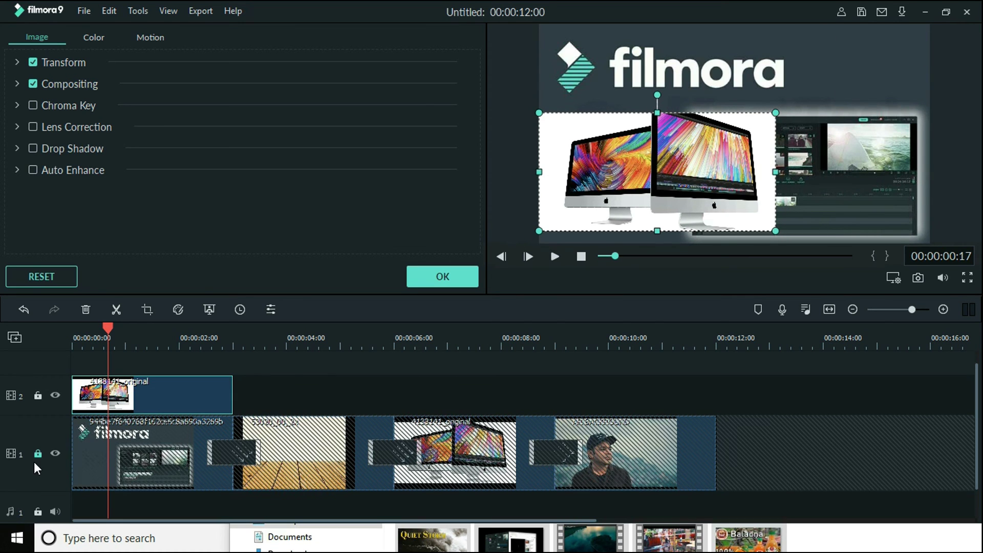
drag(726, 165, 672, 148)
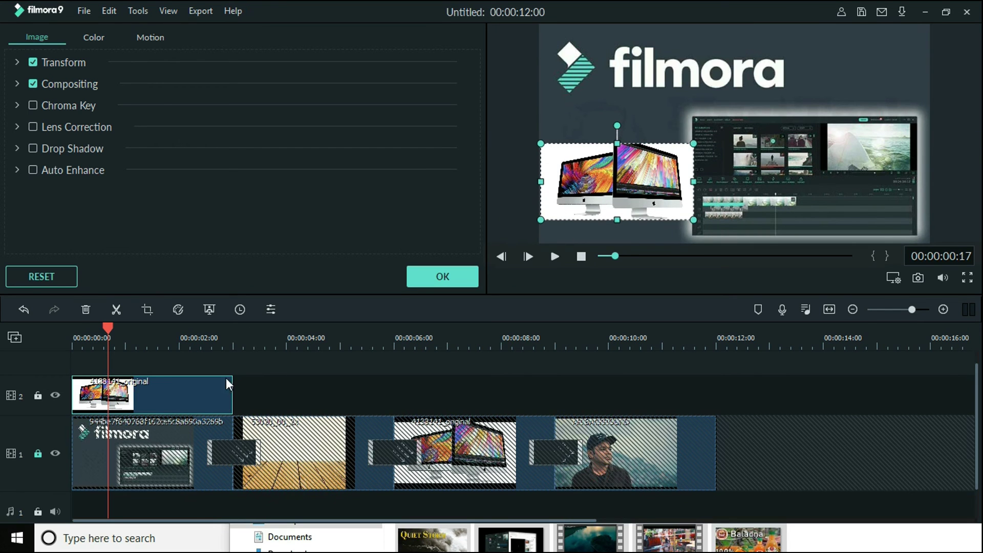
click(426, 276)
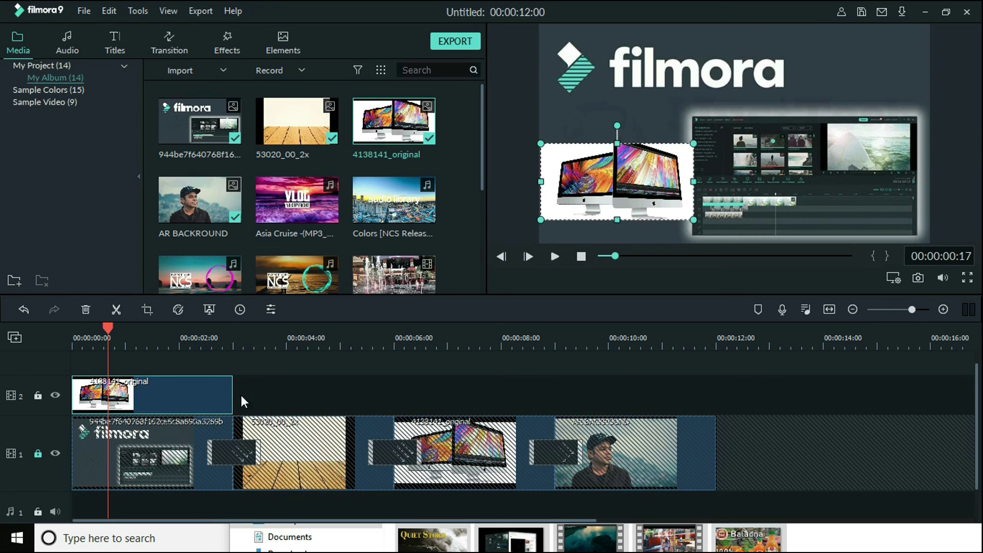
Step: Shorten the 4138141_original overlay on track 2 to run from about one to two seconds, and play back its appearance over the logo clip
drag(233, 396, 181, 393)
drag(108, 327, 73, 335)
key(space)
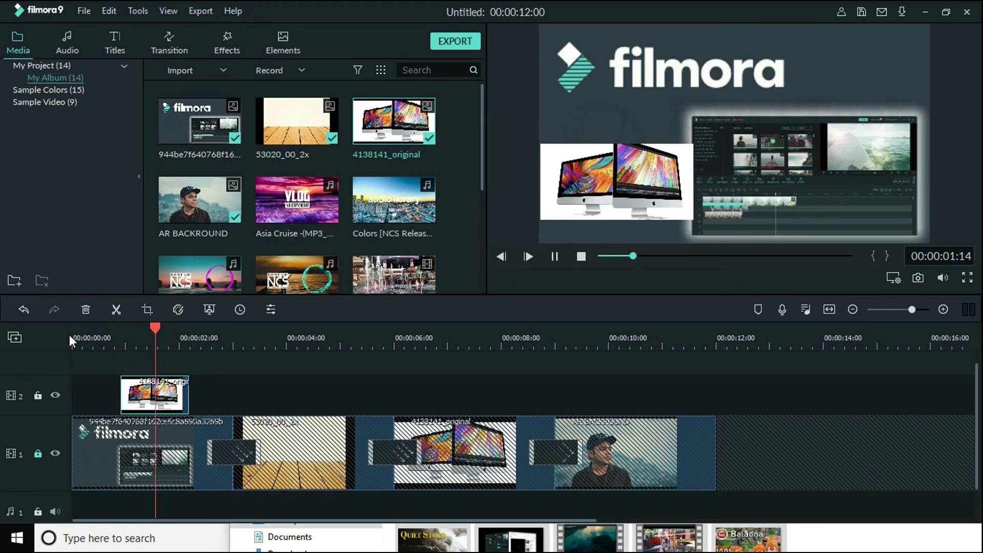
key(space)
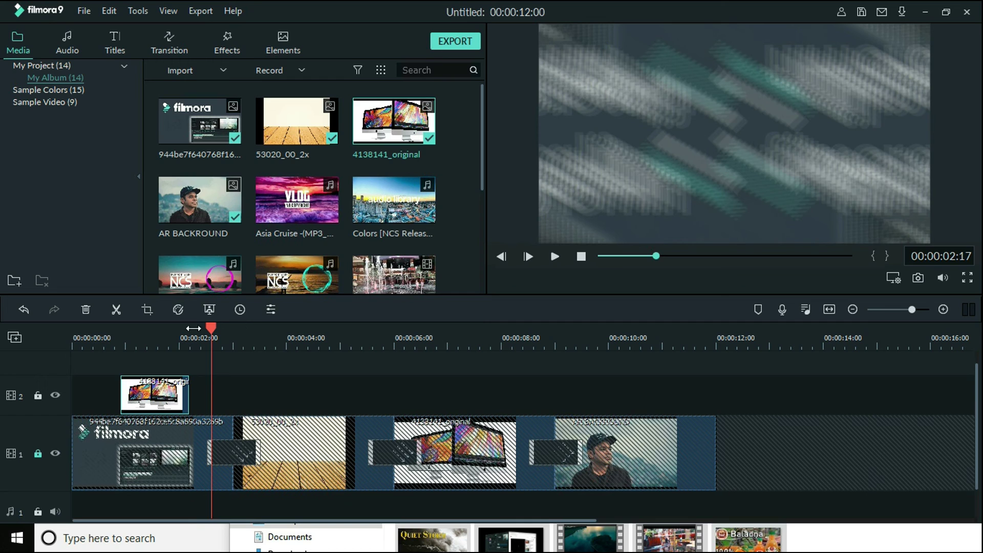
drag(210, 329, 104, 337)
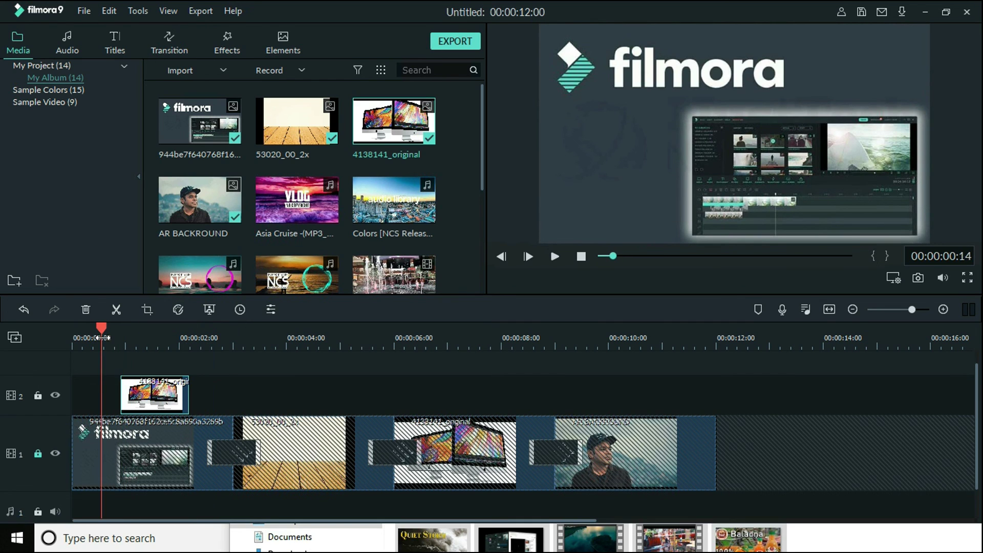
key(space)
key(space)
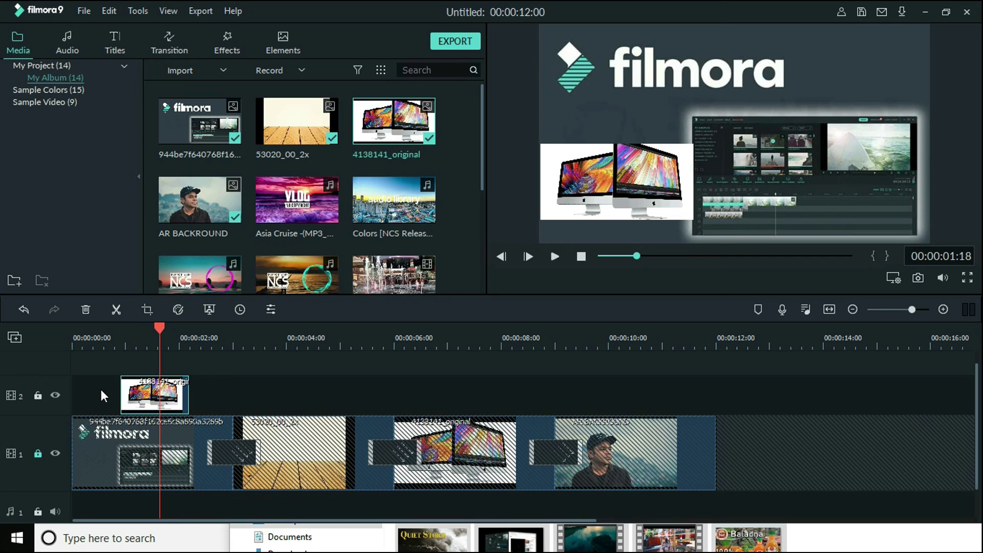
Step: Open the motion presets for the 4138141_original overlay on track 2, undoing the last change and reselecting the overlay
double_click(129, 398)
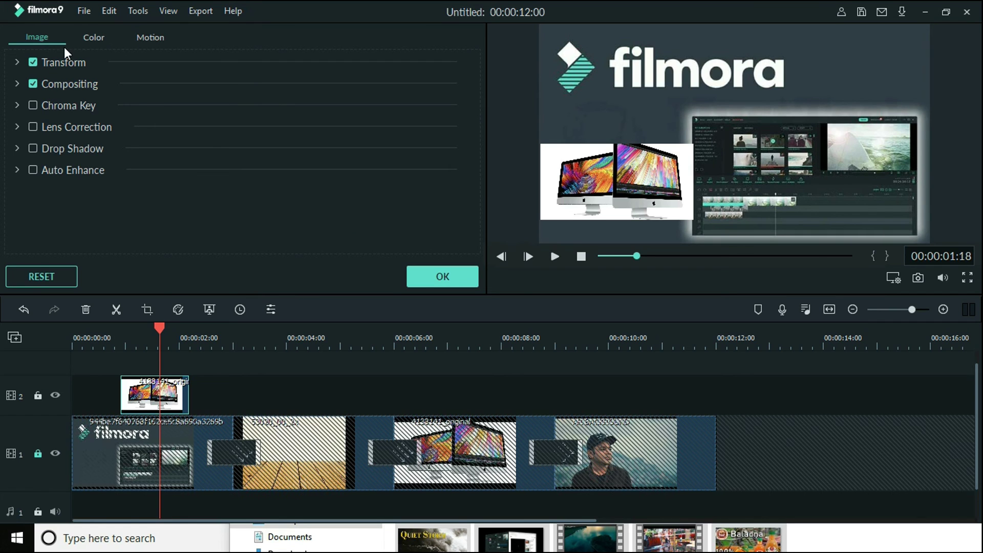
click(158, 38)
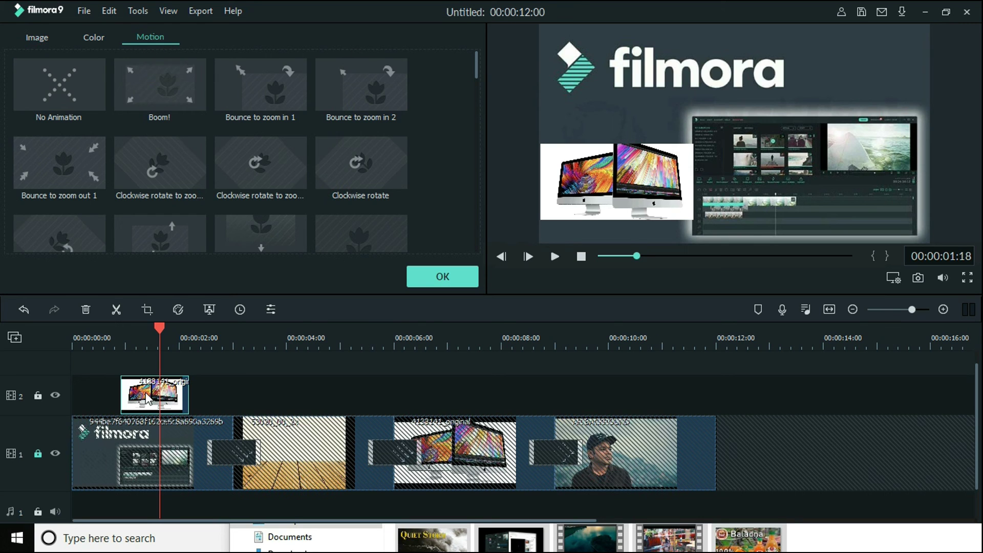
key(ctrl+z)
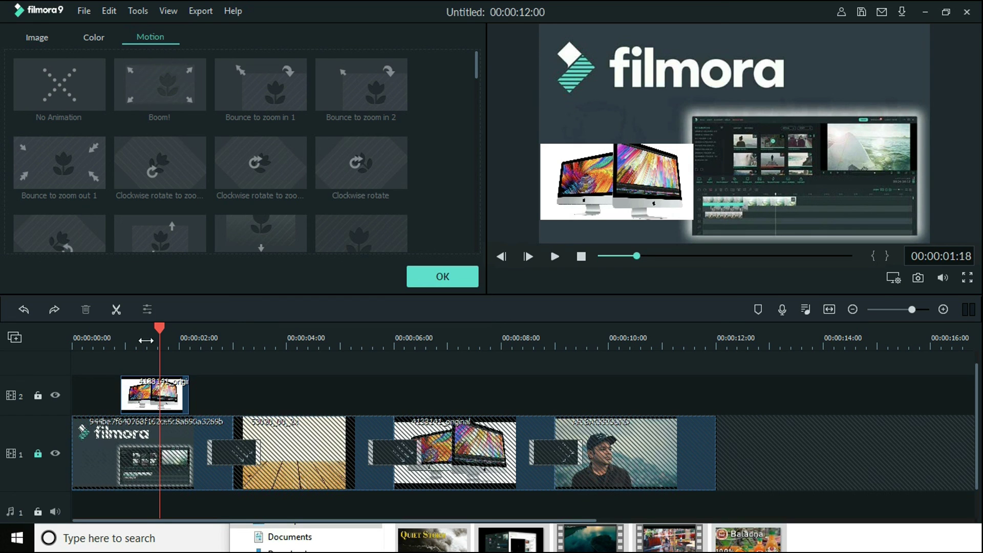
click(132, 393)
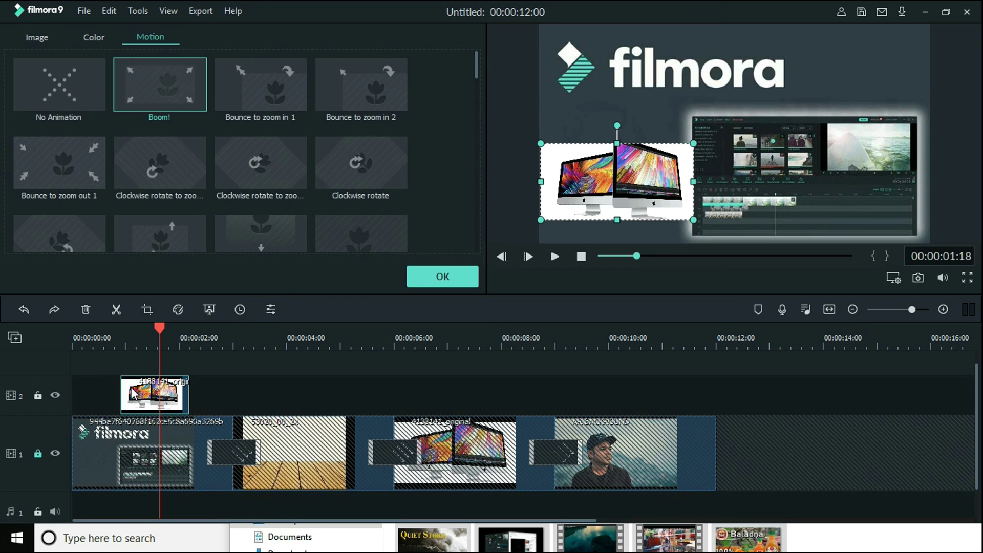
Step: Apply the Boom! motion to the 4138141_original overlay and play it back from 00:00:00:14
click(150, 97)
drag(161, 324, 103, 325)
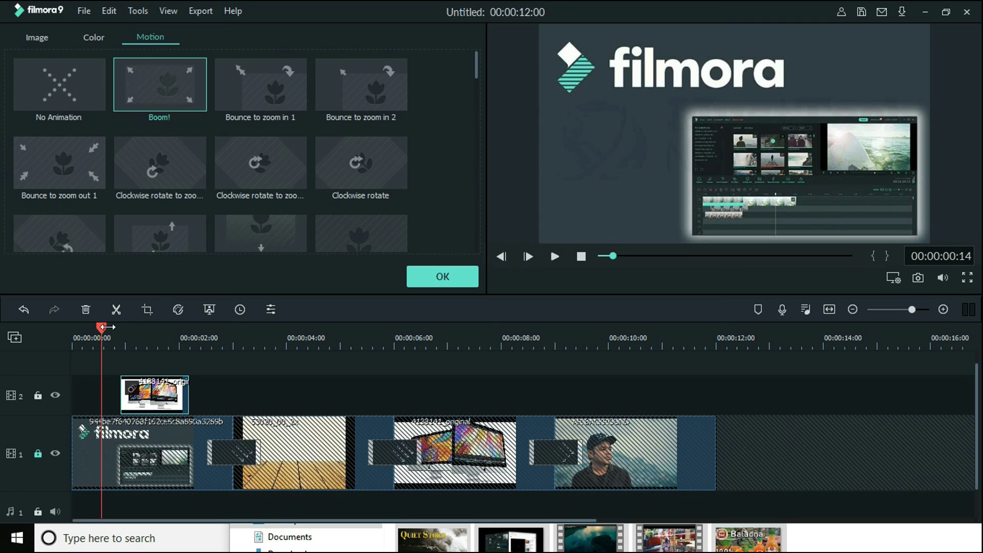
key(space)
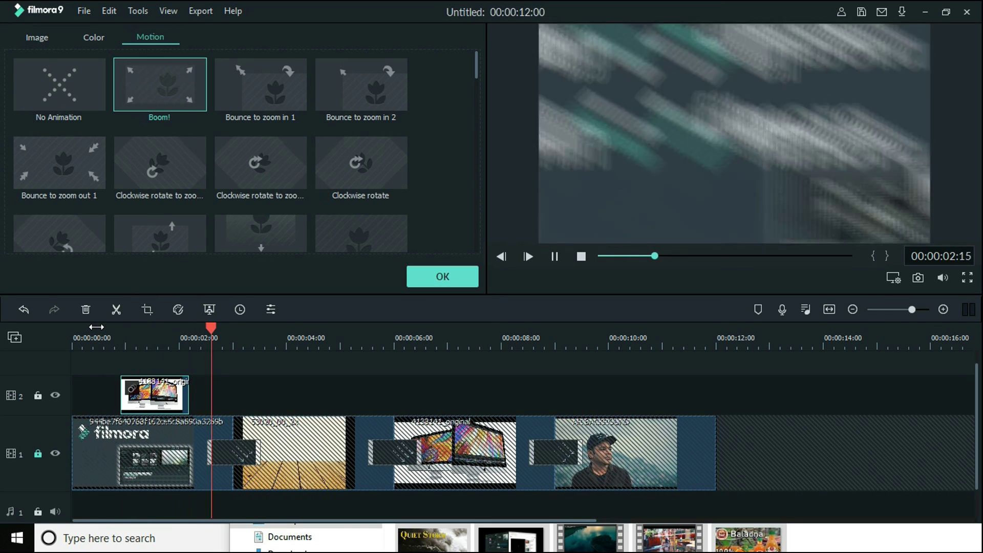
key(space)
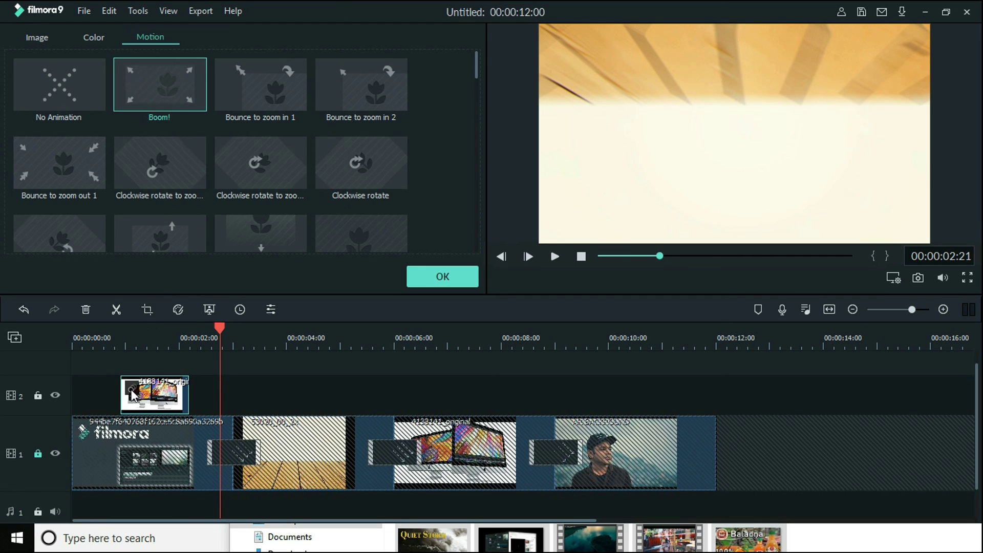
Step: Apply the Clockwise rotate motion to the track 2 overlay and play it back from just before the overlay starts
click(144, 347)
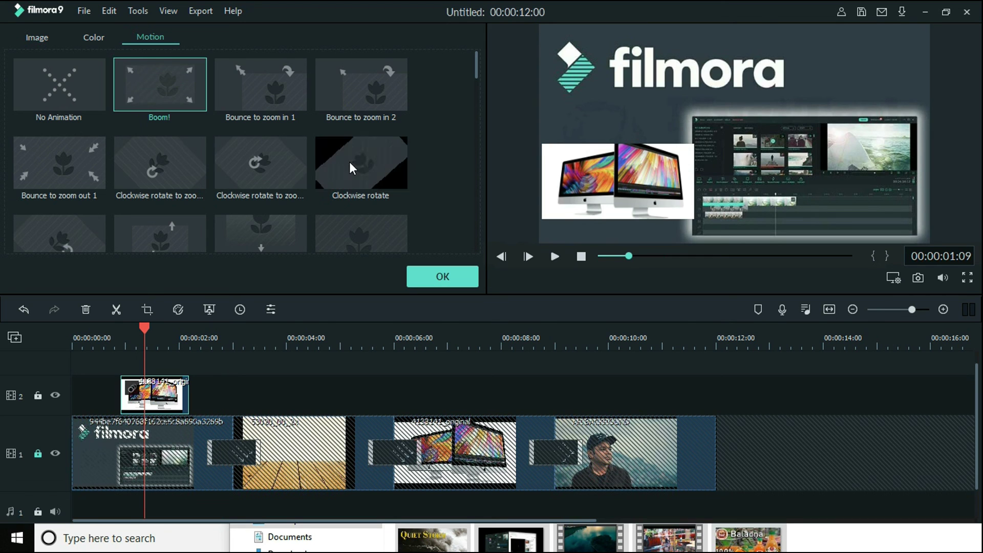
click(336, 171)
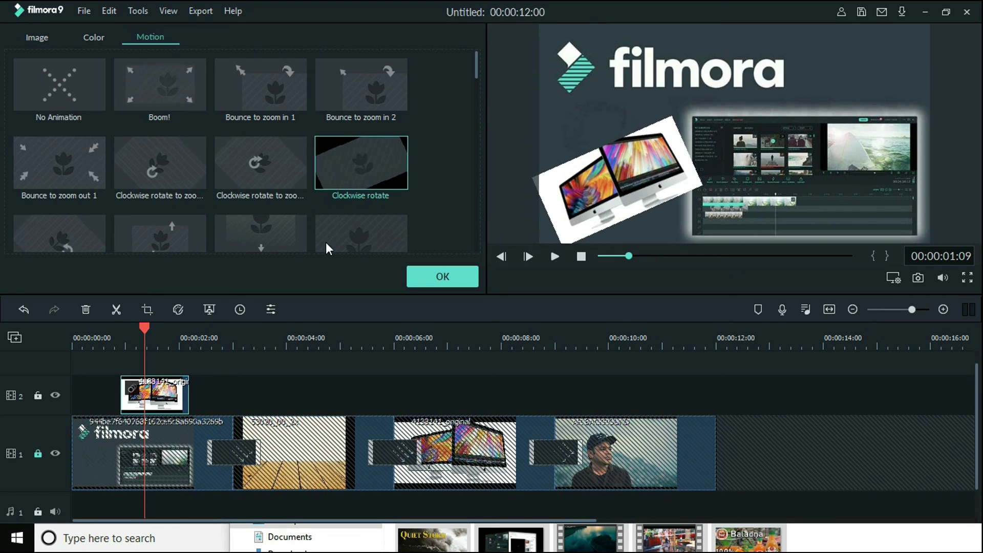
drag(146, 328, 110, 326)
key(space)
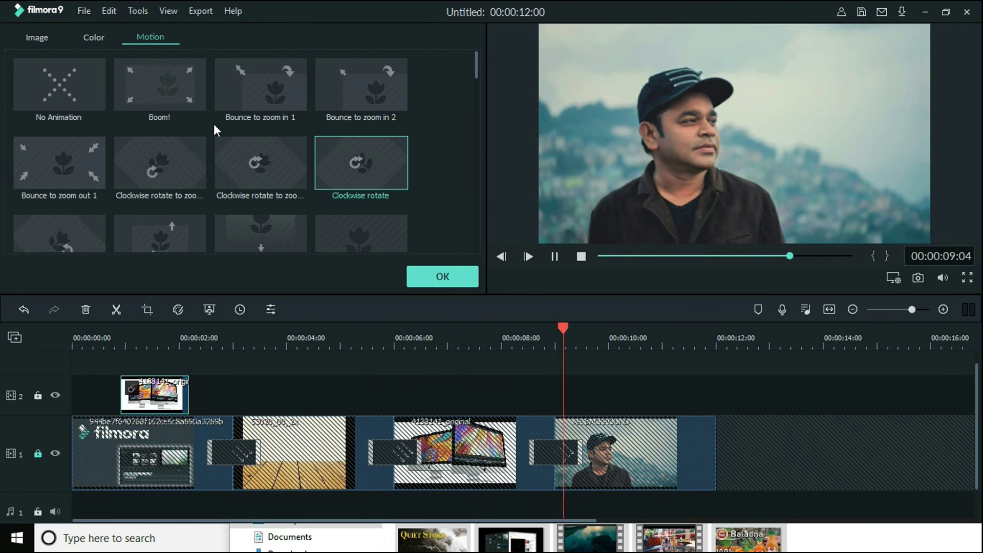
key(space)
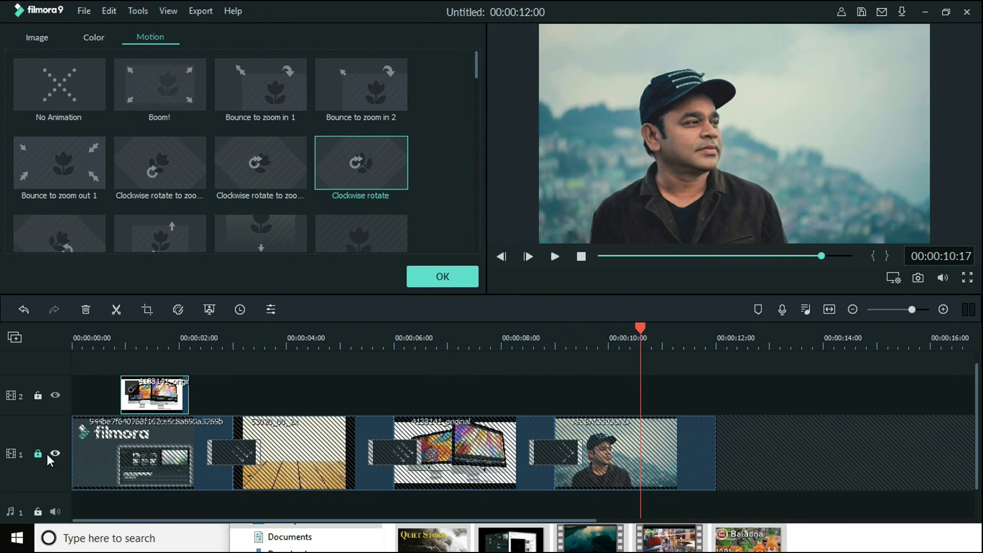
Step: Unlock video track 1 and stretch the track 2 overlay to run from about 0.5 to 10.6 seconds
click(38, 452)
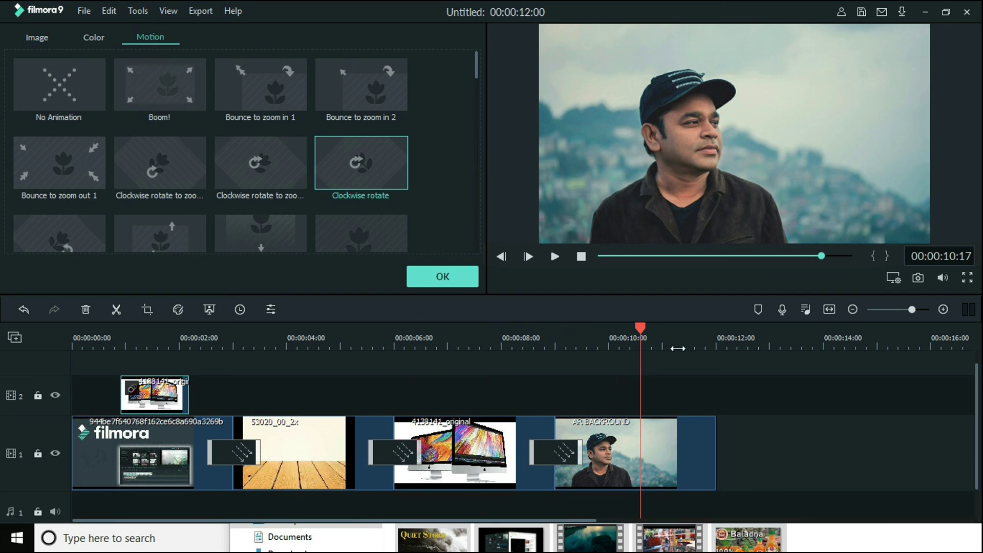
drag(675, 340, 646, 341)
drag(161, 397, 600, 400)
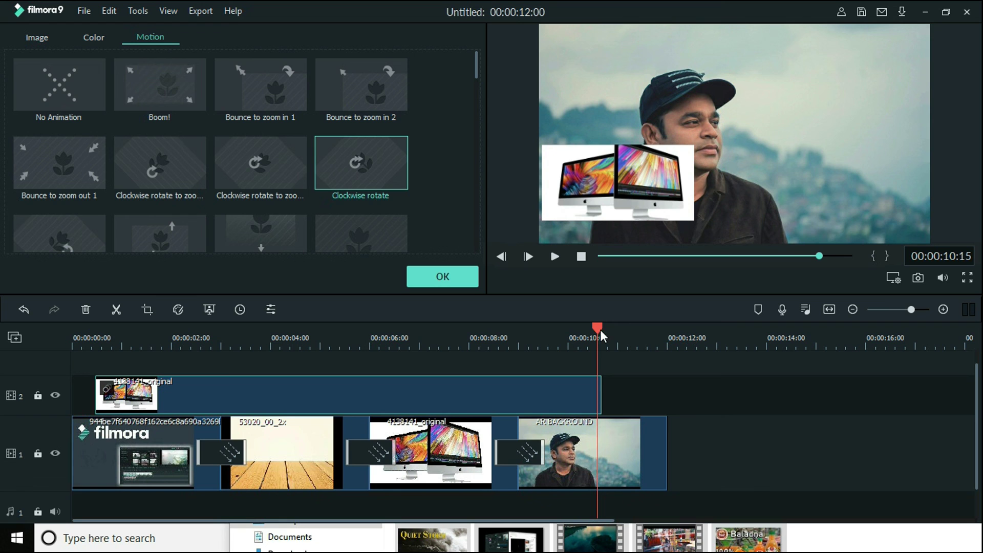
Step: Shrink the overlay image to about a quarter of the frame width and move it into the frame's lower-left corner
click(612, 202)
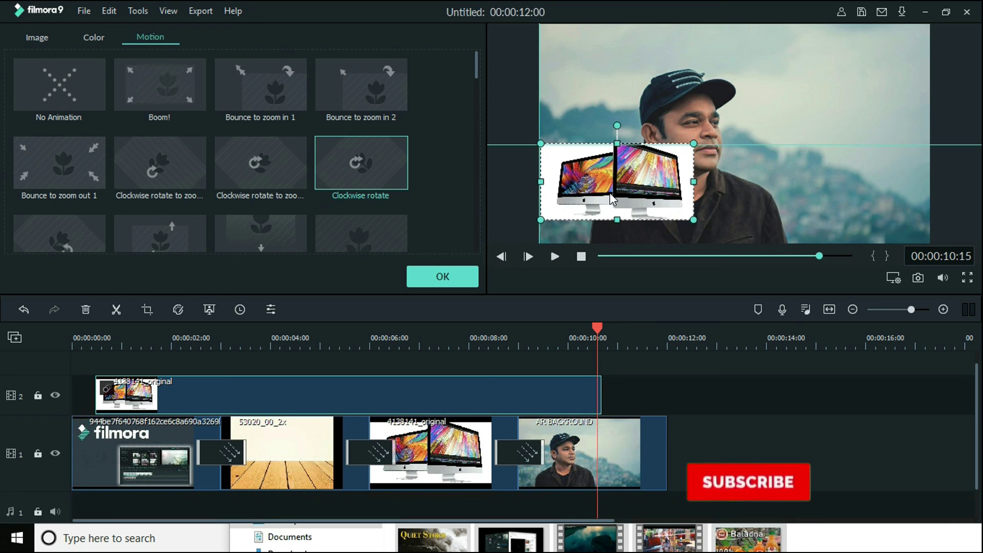
drag(693, 144, 639, 171)
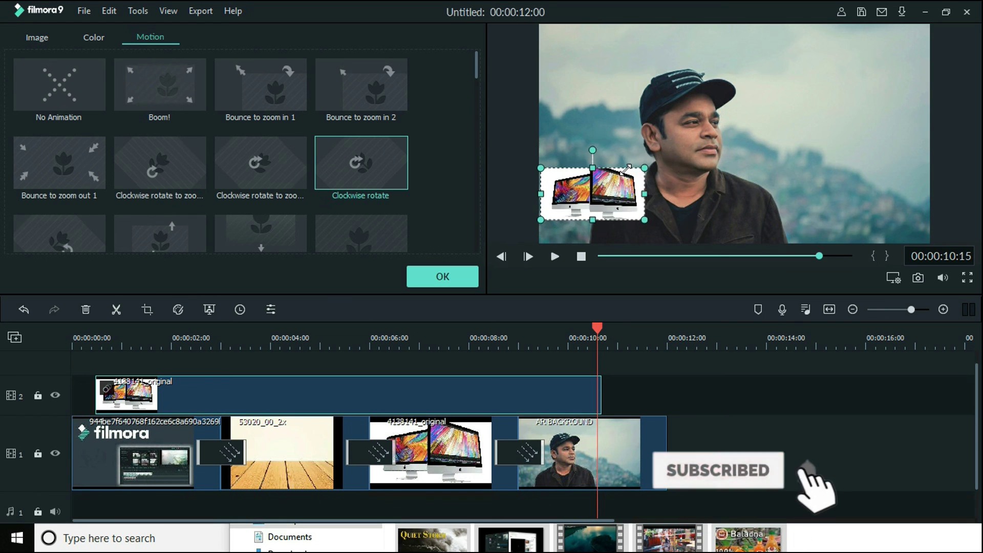
drag(569, 194, 568, 215)
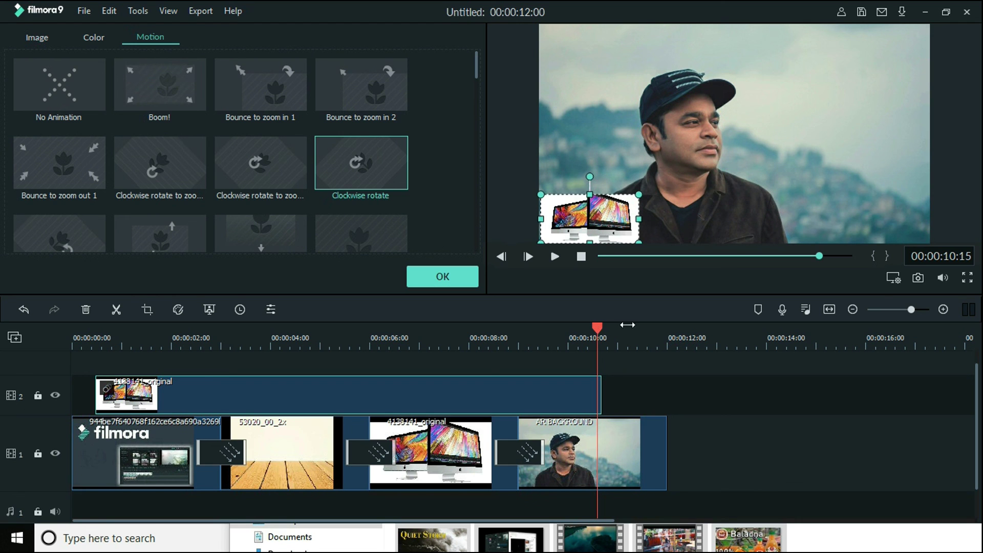
Step: Play back the sequence from the timeline start through the last clip to review the overlay and transitions
drag(598, 329, 74, 338)
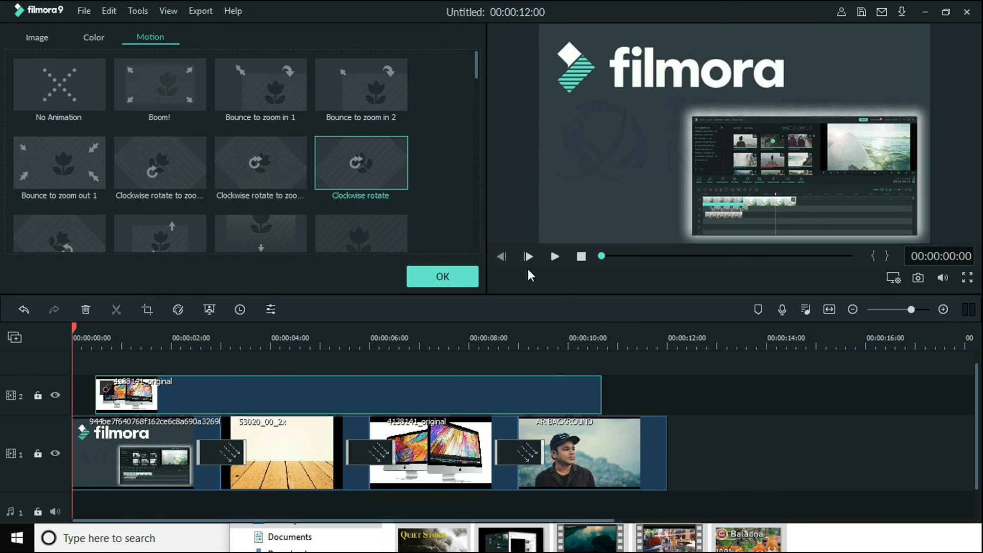
click(553, 256)
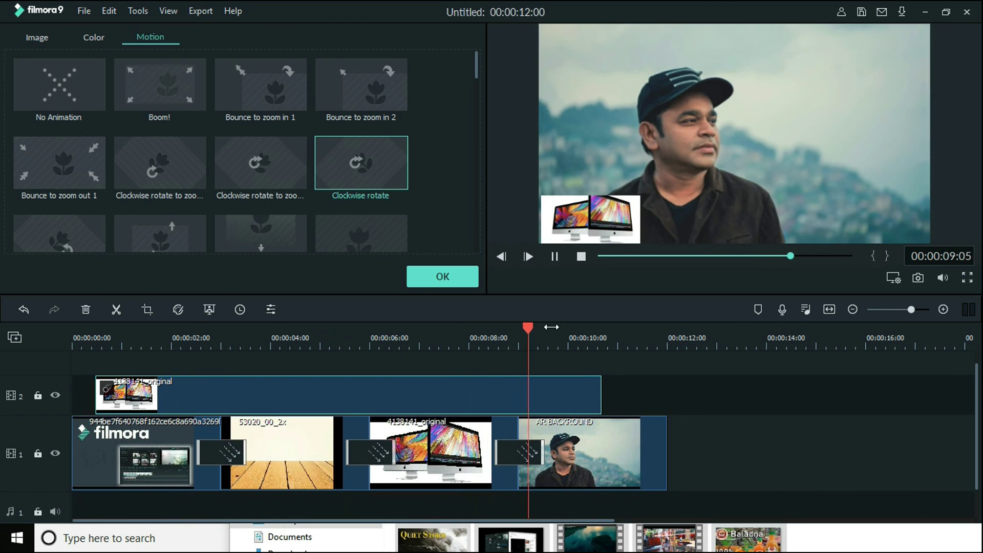
key(space)
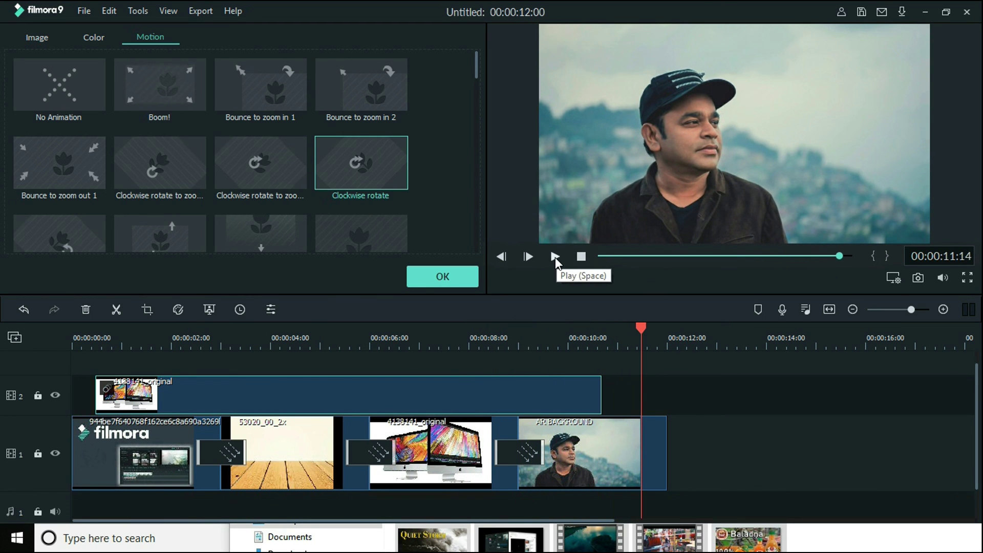